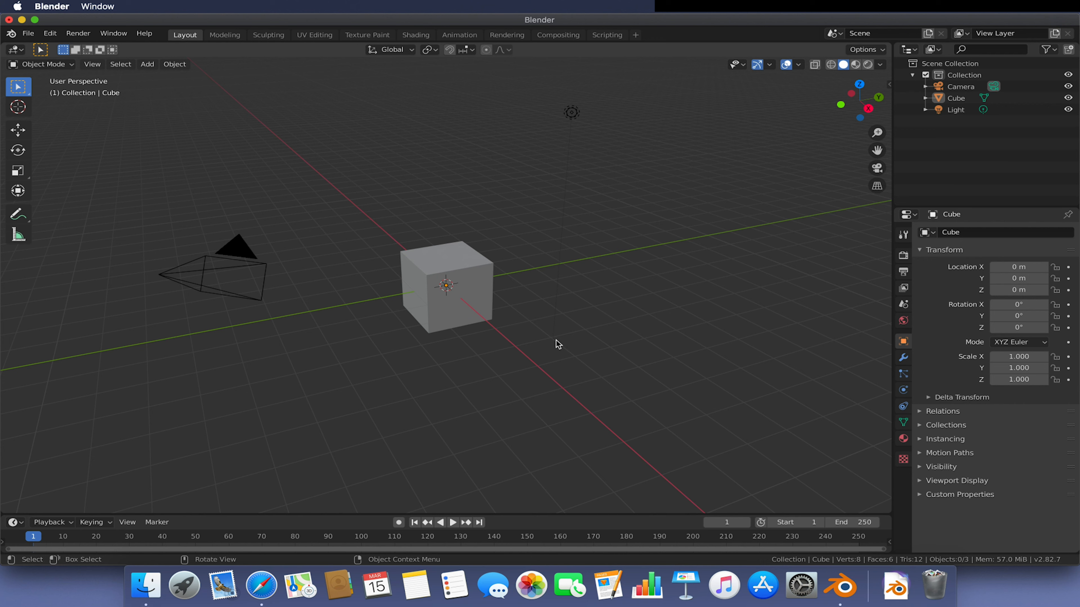
- Select the cube, the camera, the light and then the cube again, one at a time
{"action": "mouse_move", "coordinate": [551, 221]}
{"action": "middle_mouse_down"}
{"action": "mouse_move", "coordinate": [604, 215]}
{"action": "mouse_move", "coordinate": [560, 221]}
{"action": "middle_mouse_up"}
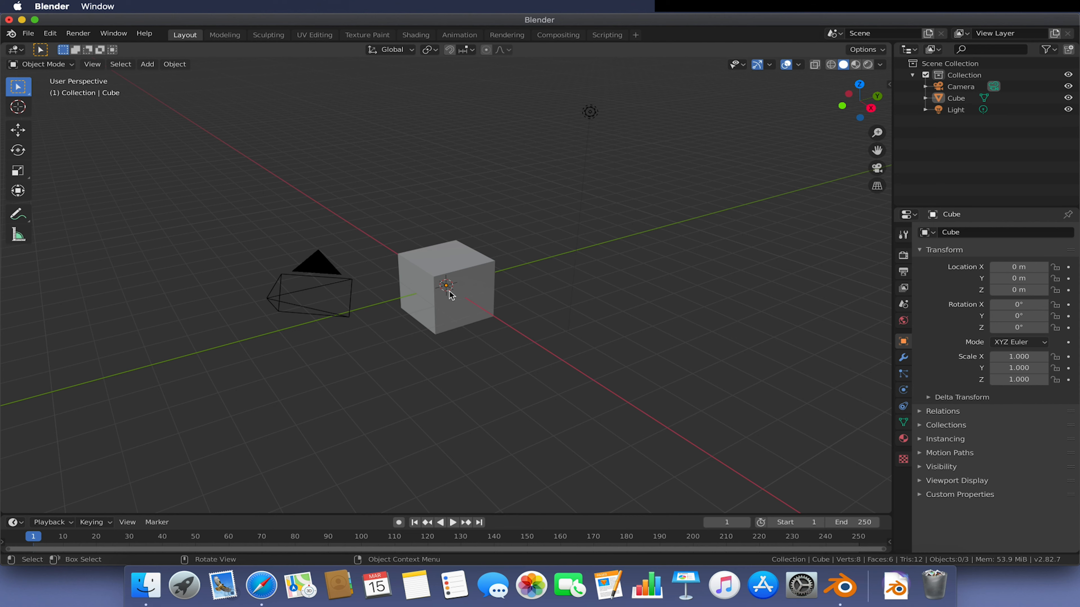
{"action": "left_click", "coordinate": [455, 284]}
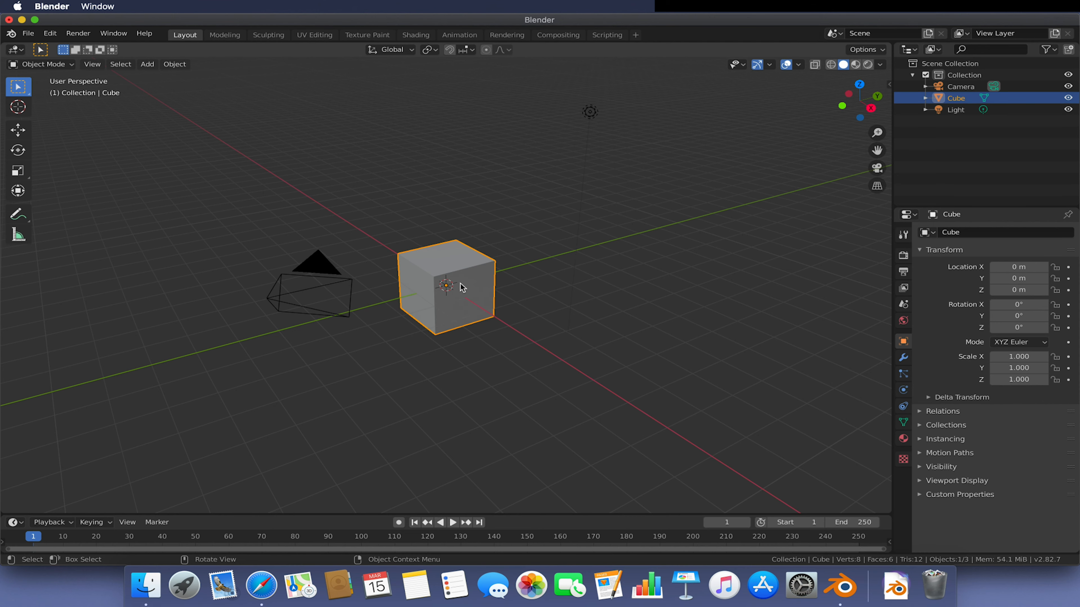
{"action": "middle_click_drag", "start_coordinate": [463, 284], "coordinate": [489, 272]}
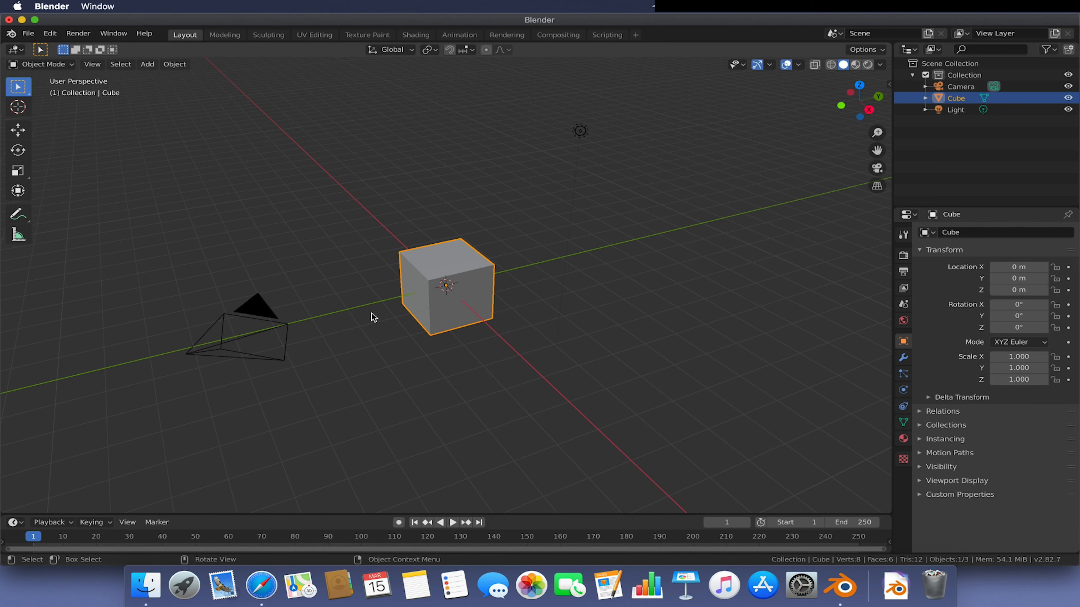
{"action": "left_click", "coordinate": [254, 313]}
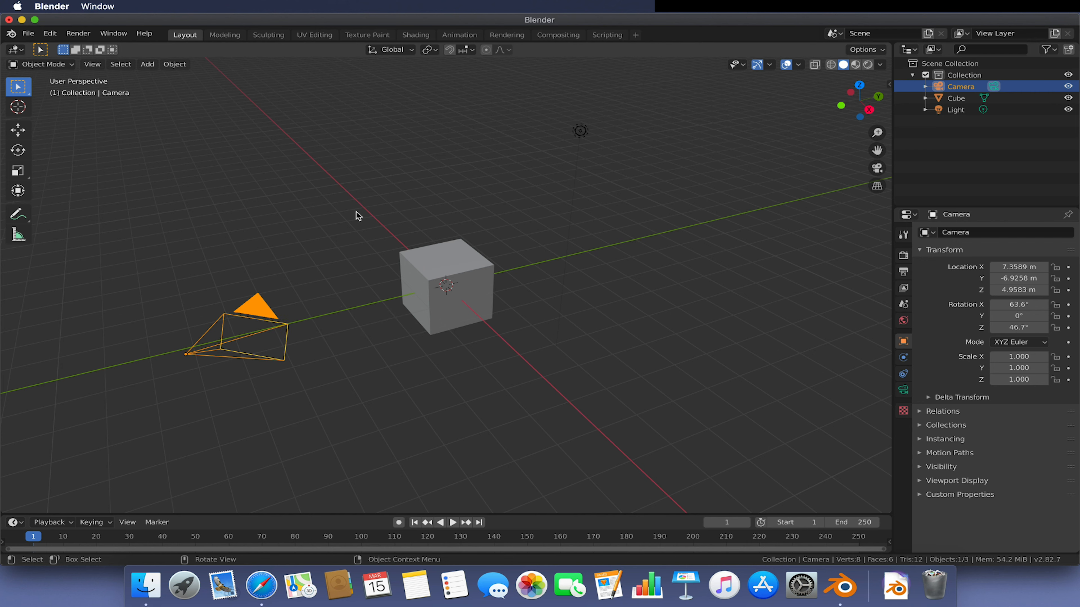
{"action": "left_click", "coordinate": [582, 131]}
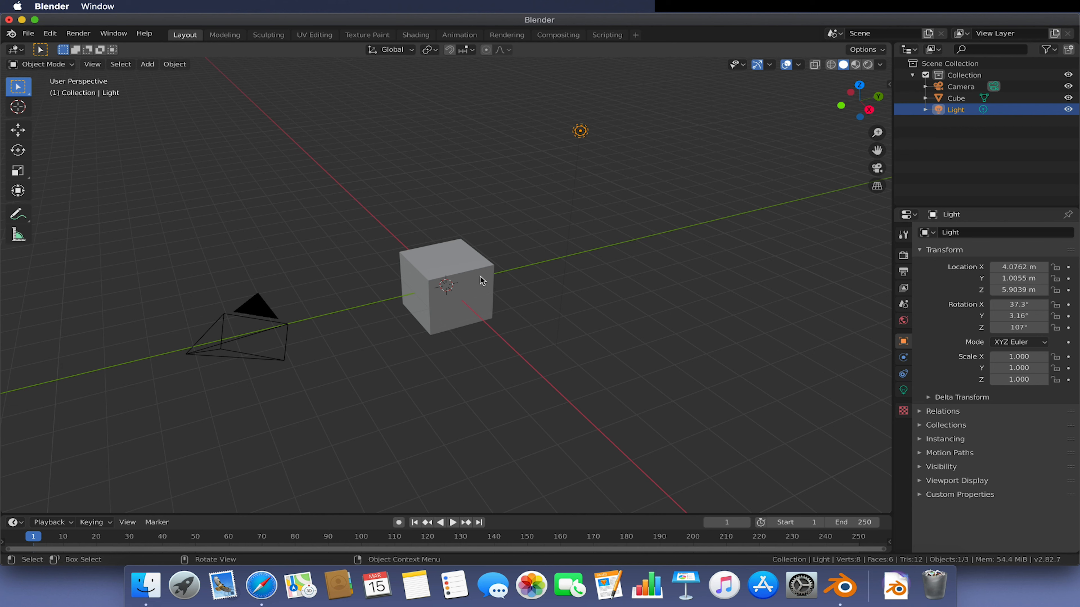
{"action": "left_click", "coordinate": [463, 270]}
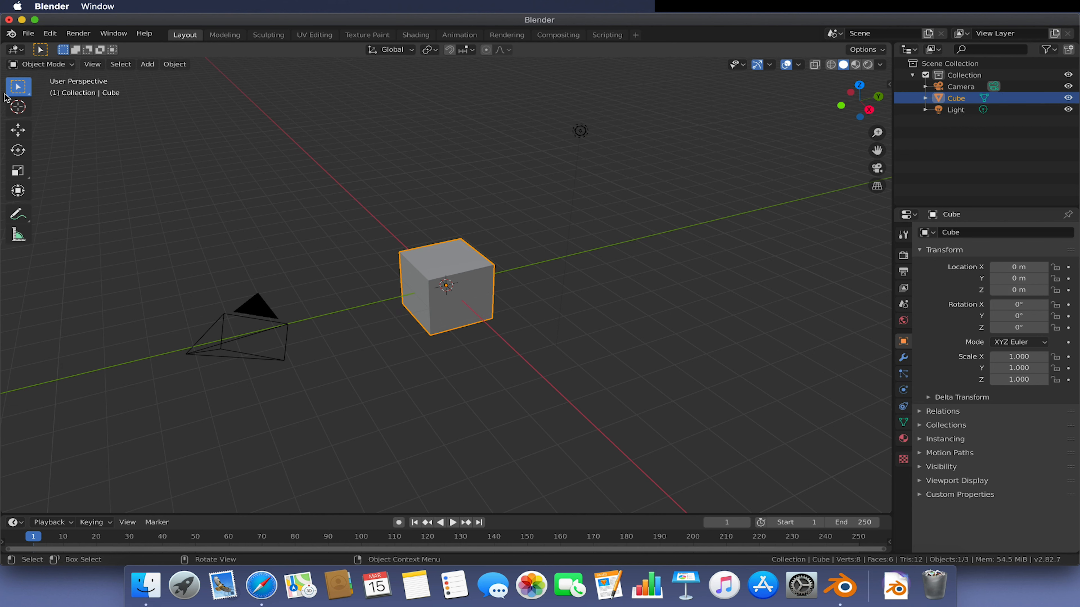
- Box-select the cube and the light together, then select the cube on its own
{"action": "left_click_drag", "start_coordinate": [293, 186], "coordinate": [646, 448]}
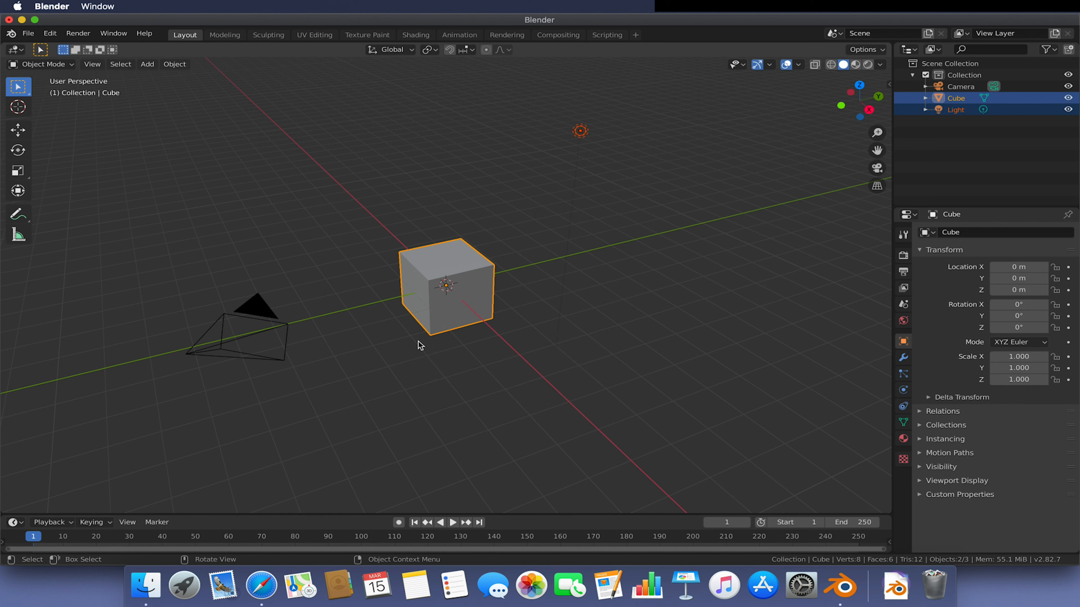
{"action": "left_click", "coordinate": [369, 237]}
{"action": "left_click", "coordinate": [411, 260]}
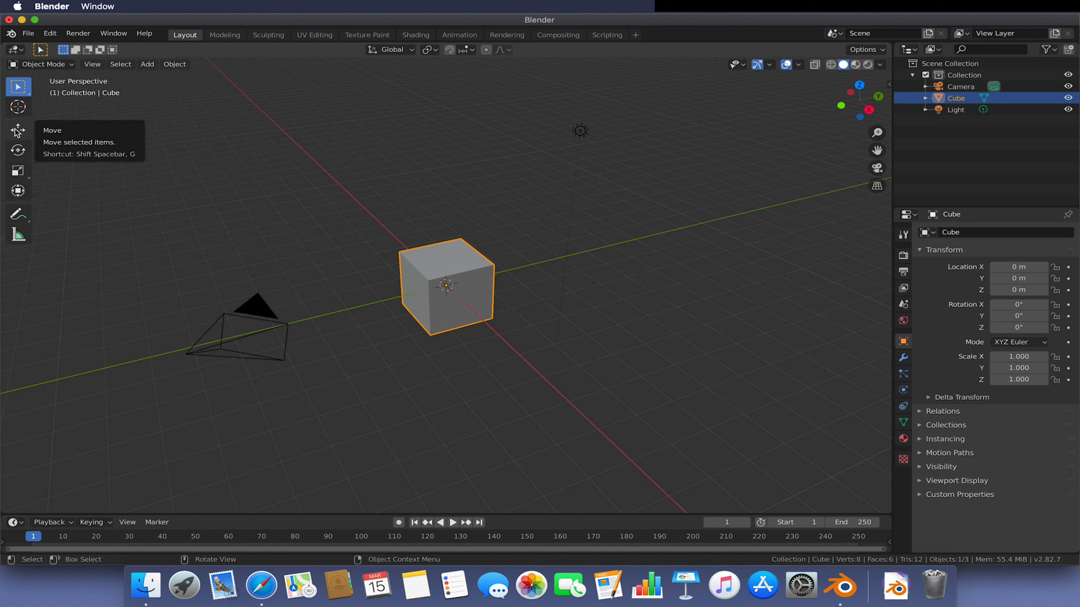
- Move the cube freely through the scene with the grab command and undo the move
{"action": "key", "text": "g"}
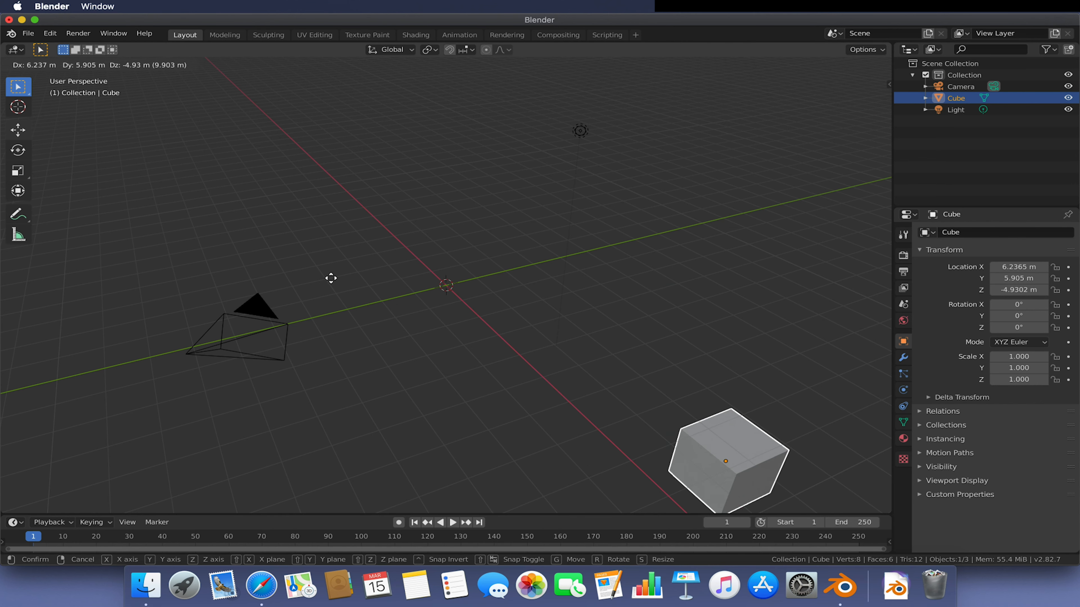
{"action": "left_click", "coordinate": [263, 223]}
{"action": "key", "text": "ctrl+z"}
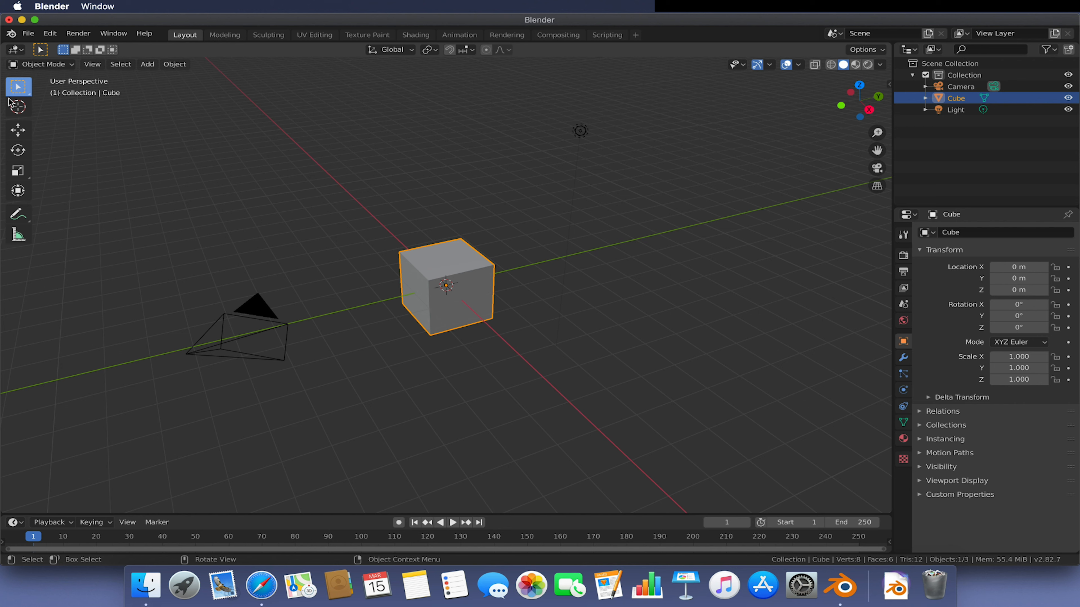
- Activate the Rotate tool, rotate the cube freely, and undo the rotation
{"action": "left_click", "coordinate": [19, 151]}
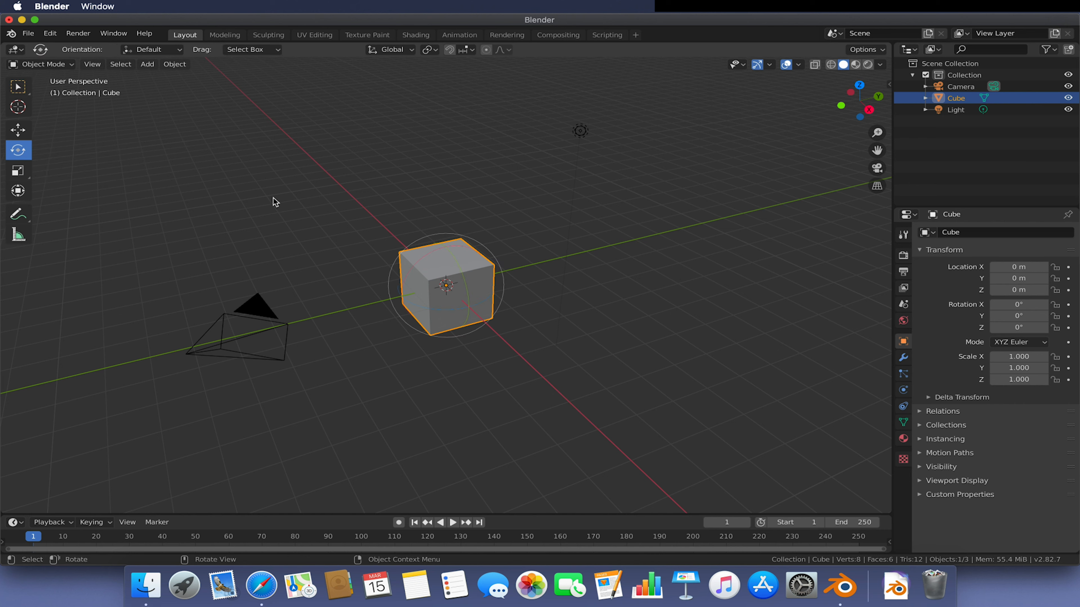
{"action": "left_click", "coordinate": [515, 248]}
{"action": "left_click", "coordinate": [460, 266]}
{"action": "key", "text": "r"}
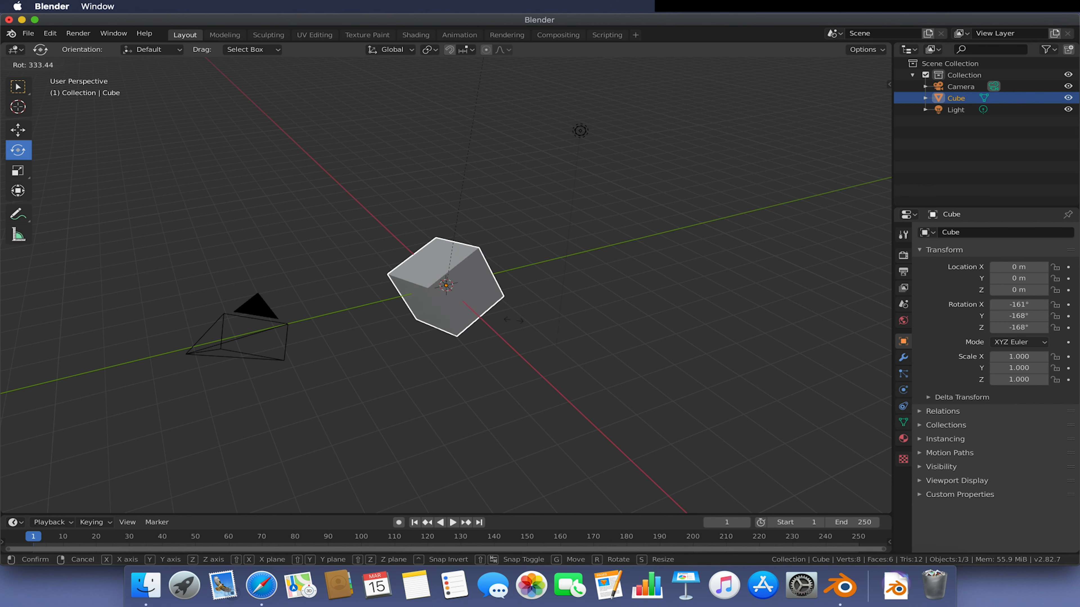
{"action": "left_click", "coordinate": [492, 446]}
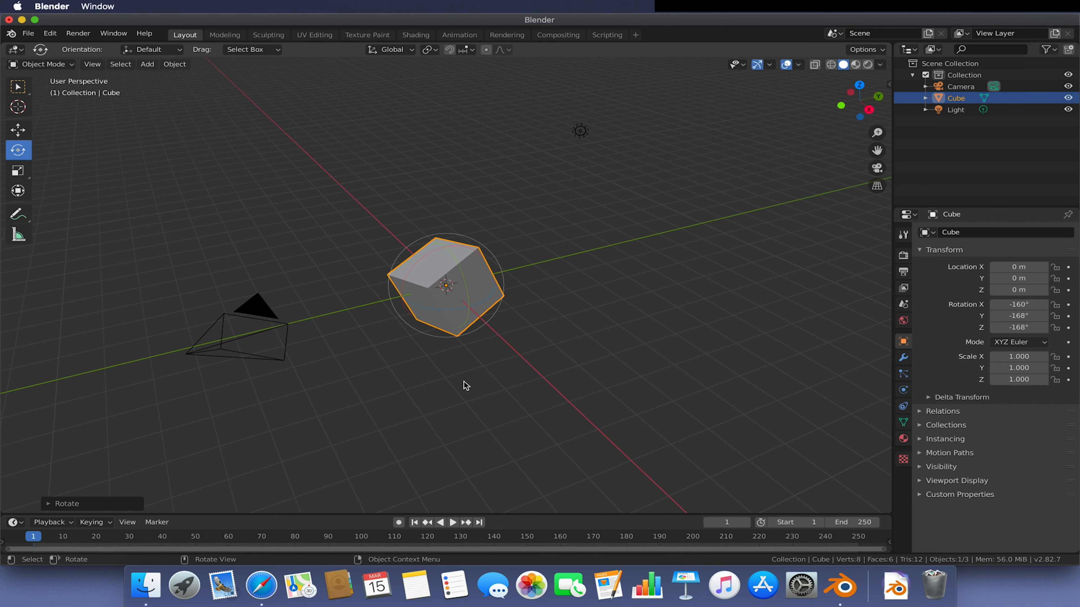
{"action": "key", "text": "super+z"}
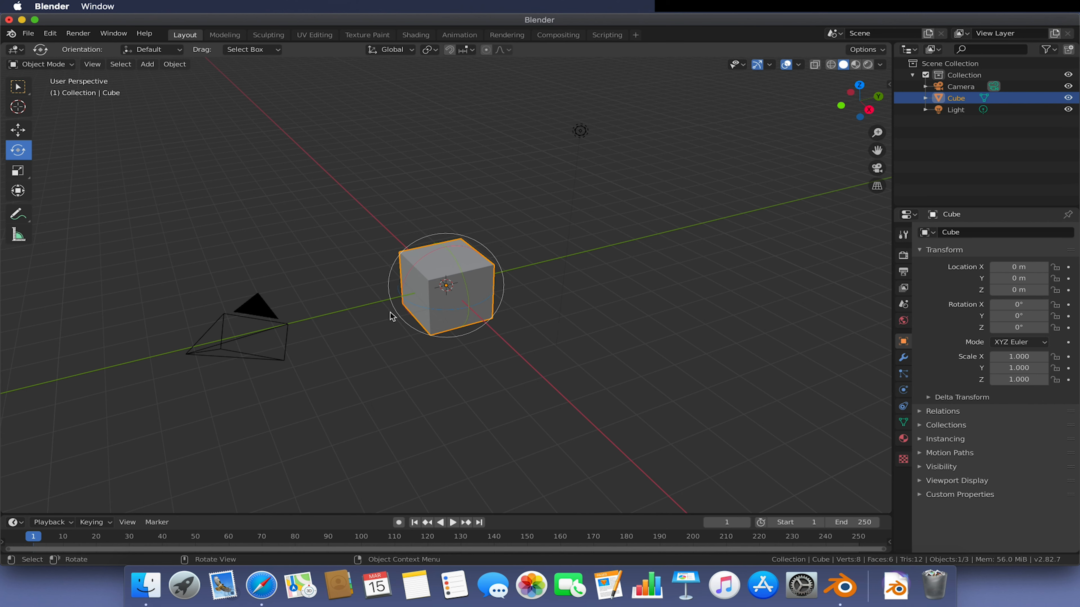
- Scale the cube up uniformly to about 2.9 and undo the scaling
{"action": "scroll", "coordinate": [389, 314], "scroll_direction": "up", "scroll_amount": 2}
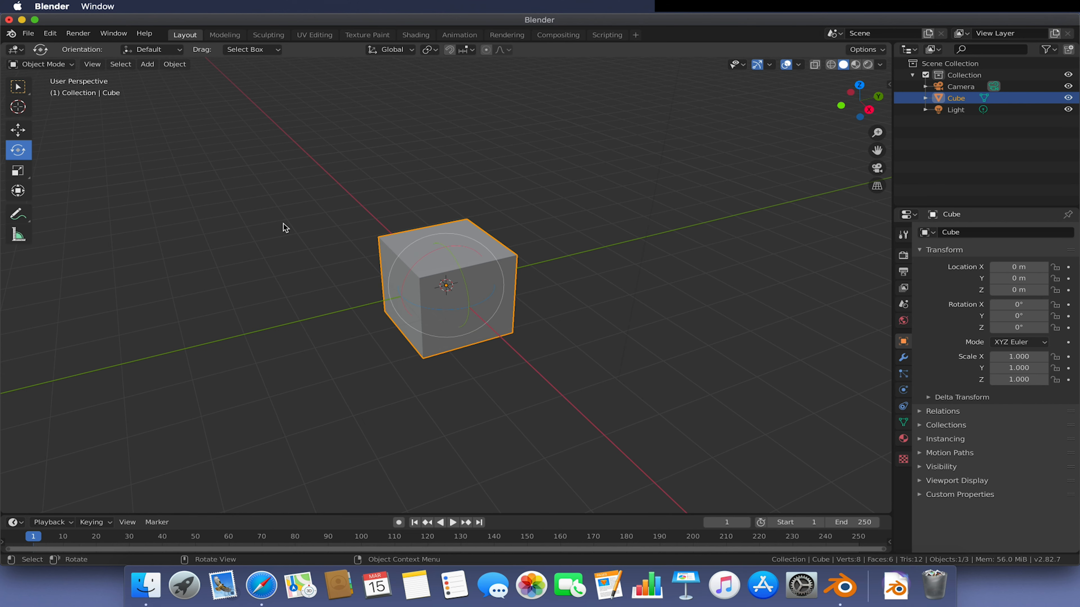
{"action": "key", "text": "s"}
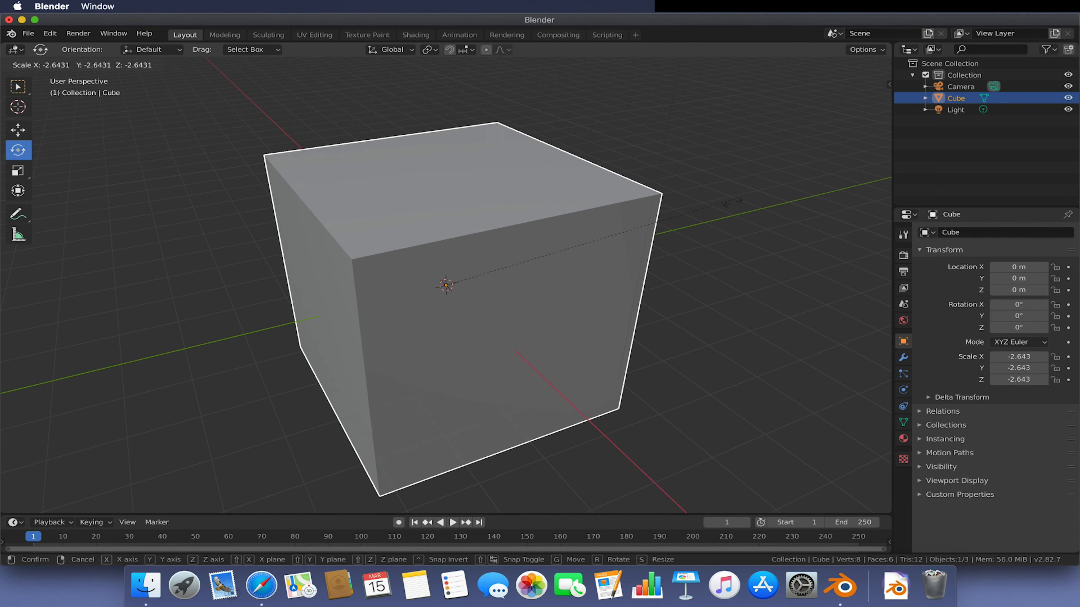
{"action": "left_click", "coordinate": [768, 353]}
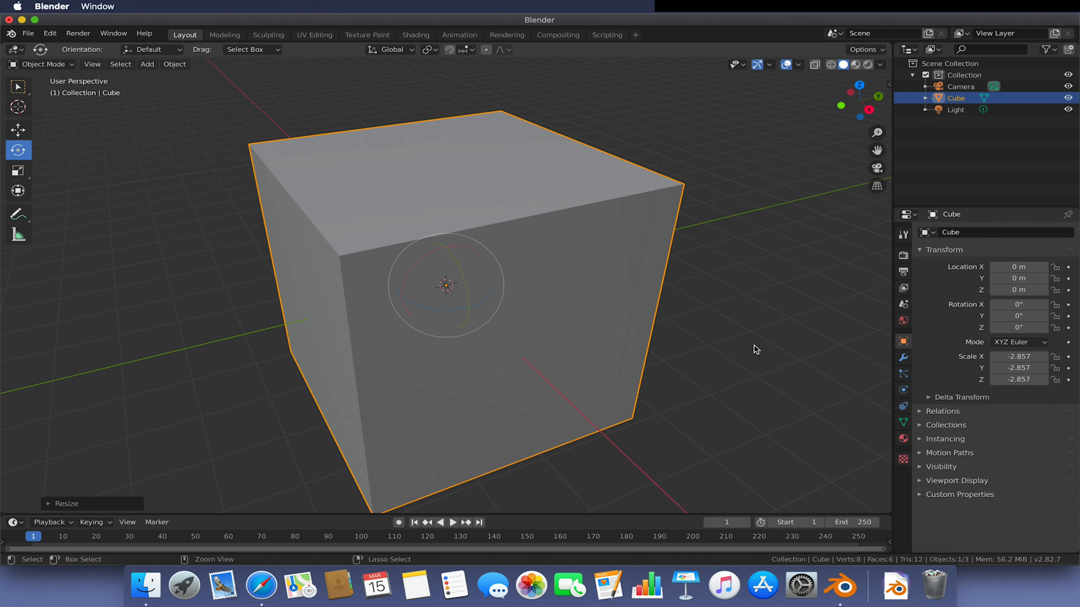
{"action": "key", "text": "super+z"}
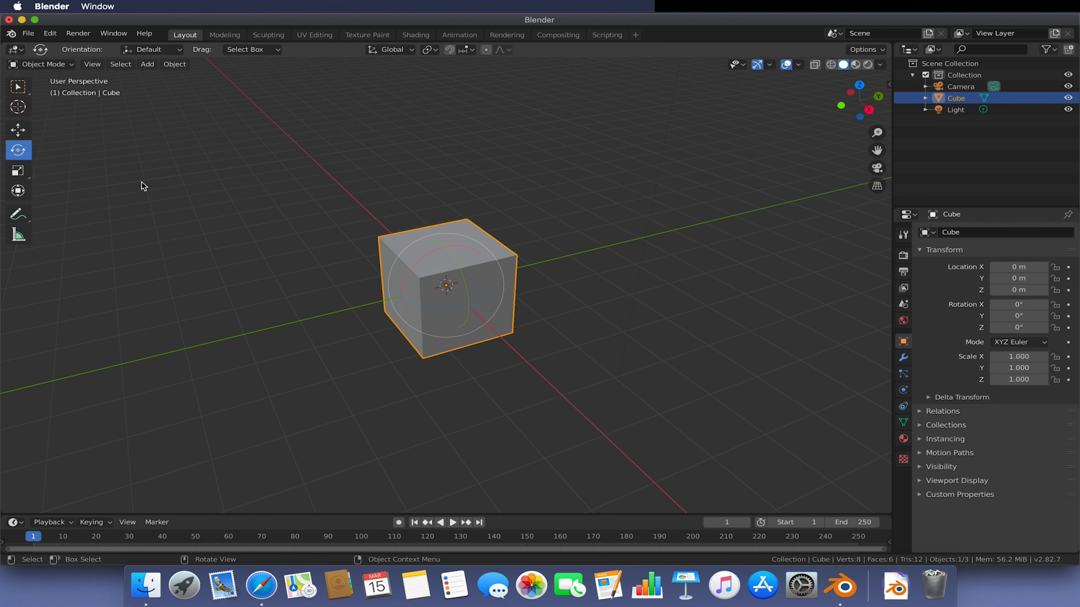
- Activate the Move tool, move the cube along the X axis about 3.4 m, and undo the move
{"action": "left_click", "coordinate": [19, 130]}
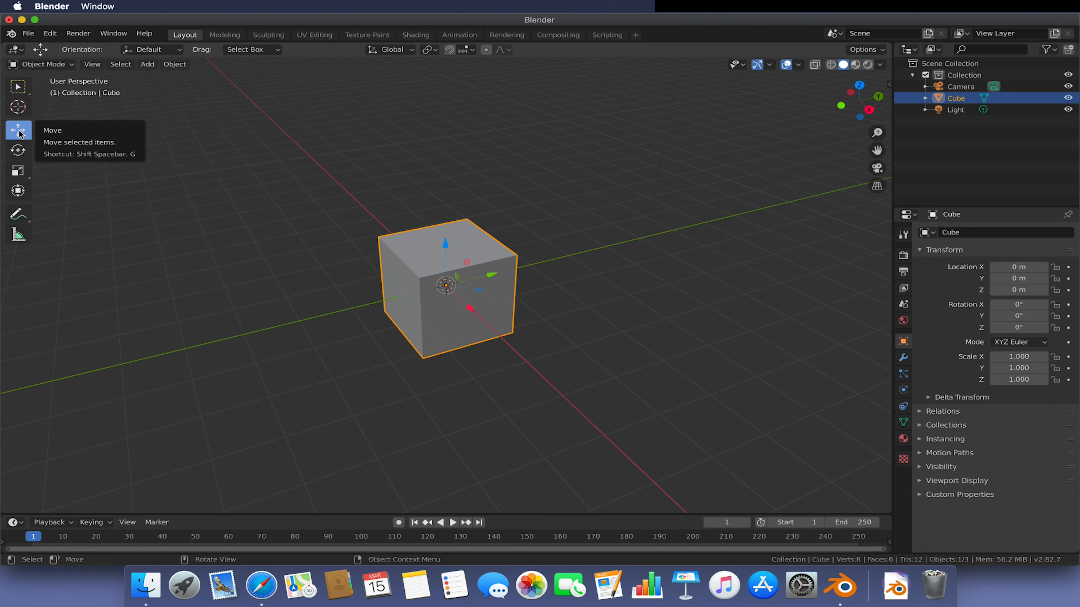
{"action": "key", "text": "g"}
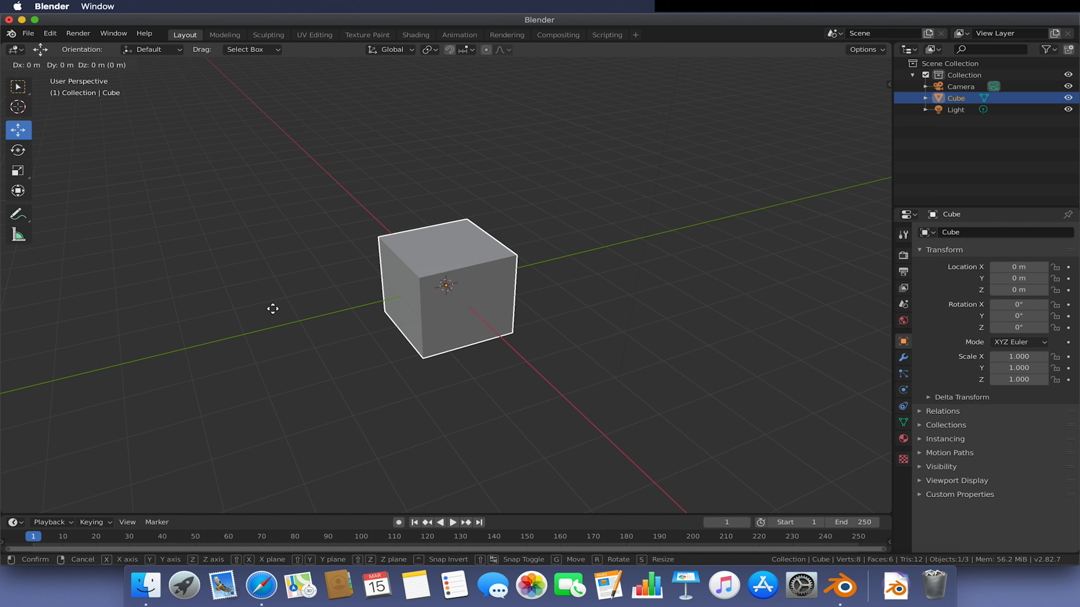
{"action": "key", "text": "x"}
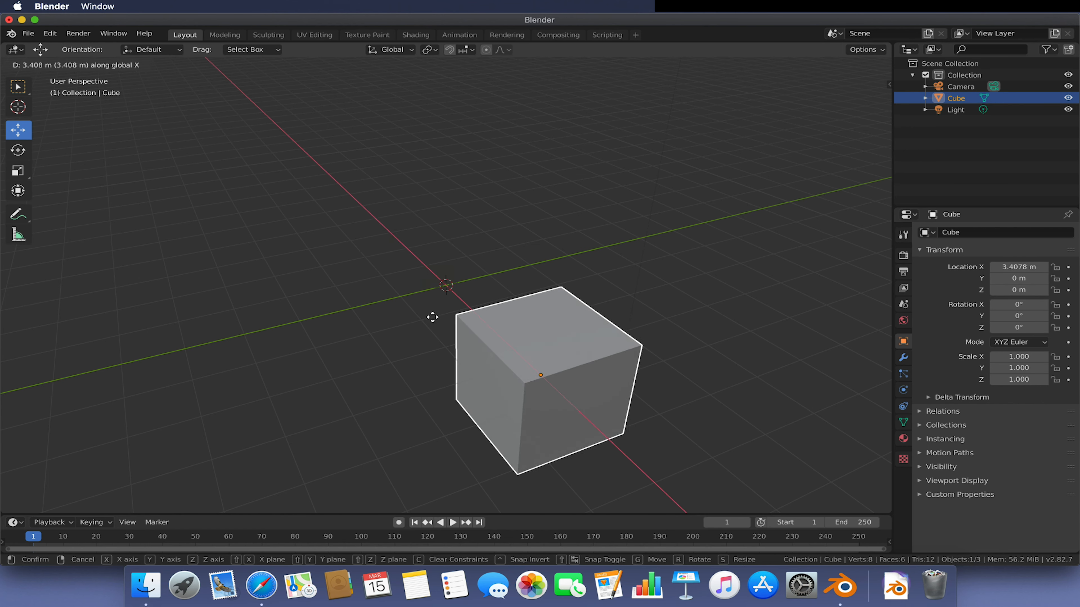
{"action": "left_click", "coordinate": [340, 239]}
{"action": "middle_click_drag", "start_coordinate": [568, 310], "coordinate": [548, 311]}
{"action": "key", "text": "super+z"}
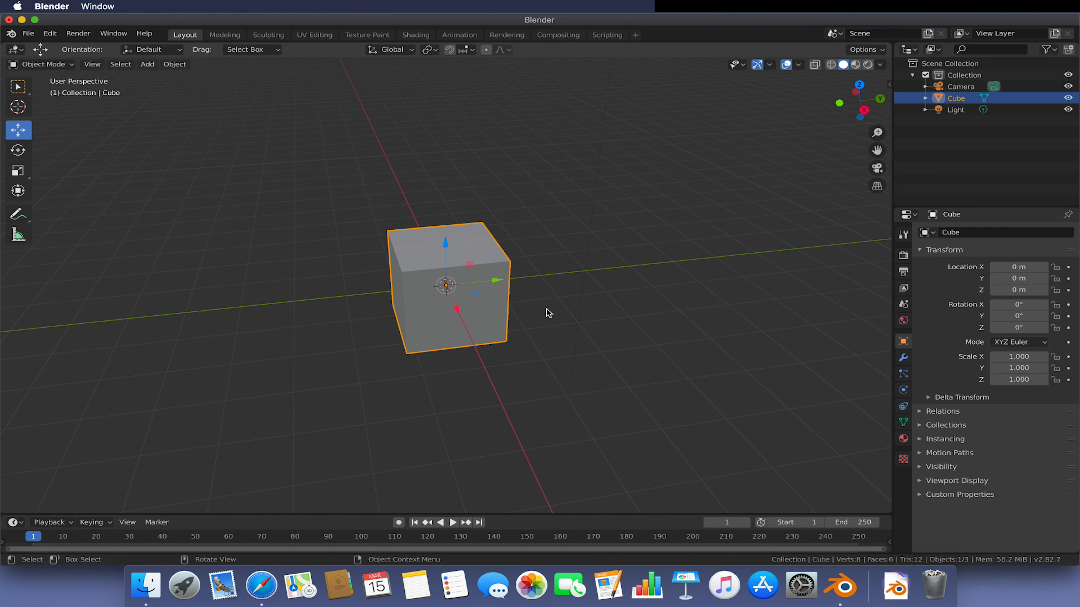
- Rotate the cube 45° around the X axis and undo the rotation
{"action": "key", "text": "r"}
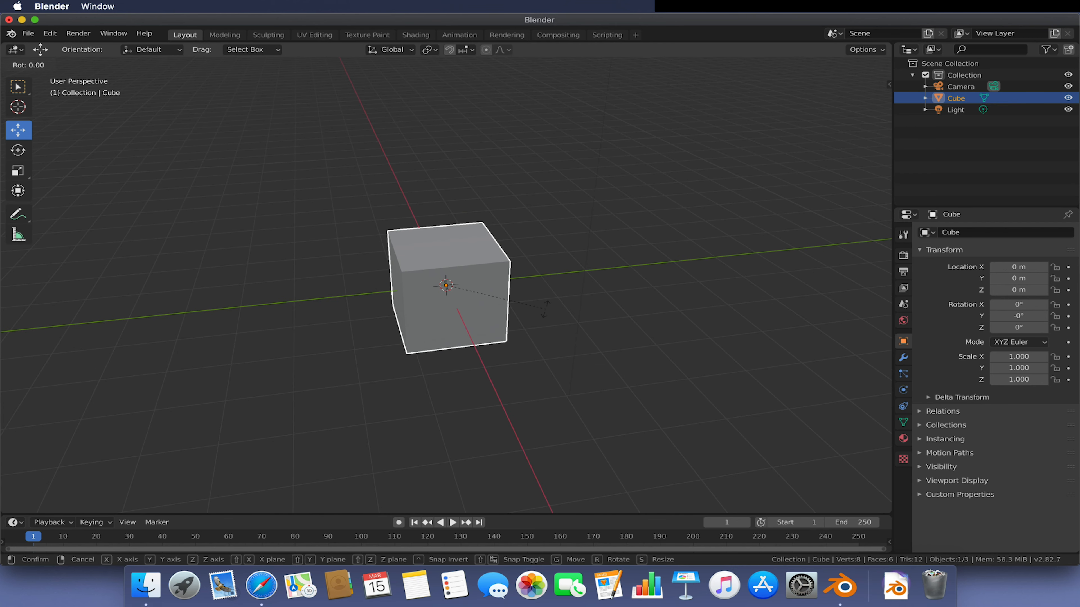
{"action": "key", "text": "x"}
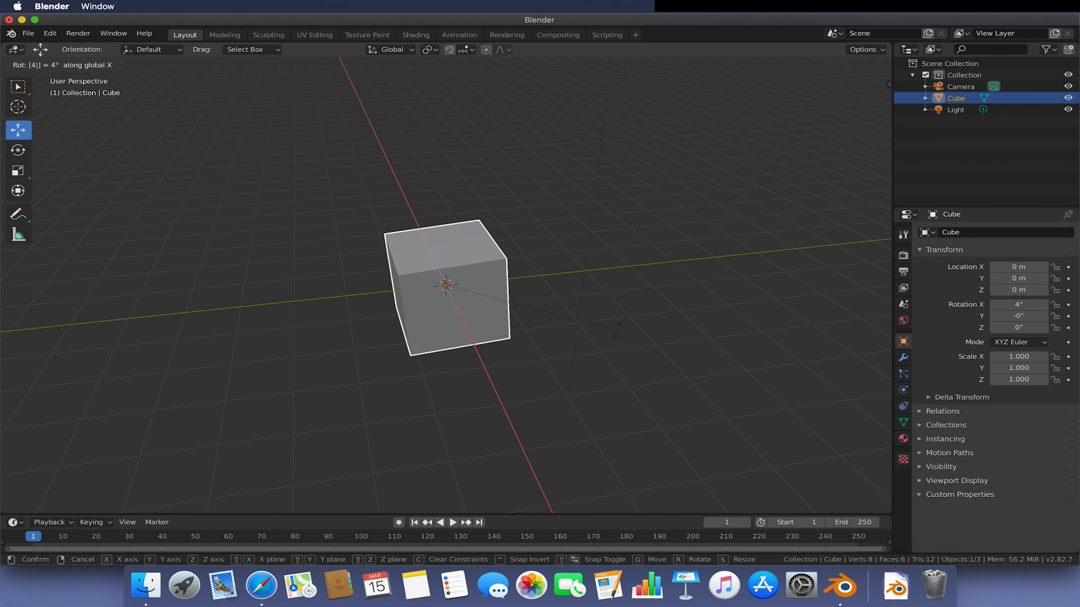
{"action": "type", "text": "45"}
{"action": "key", "text": "Return"}
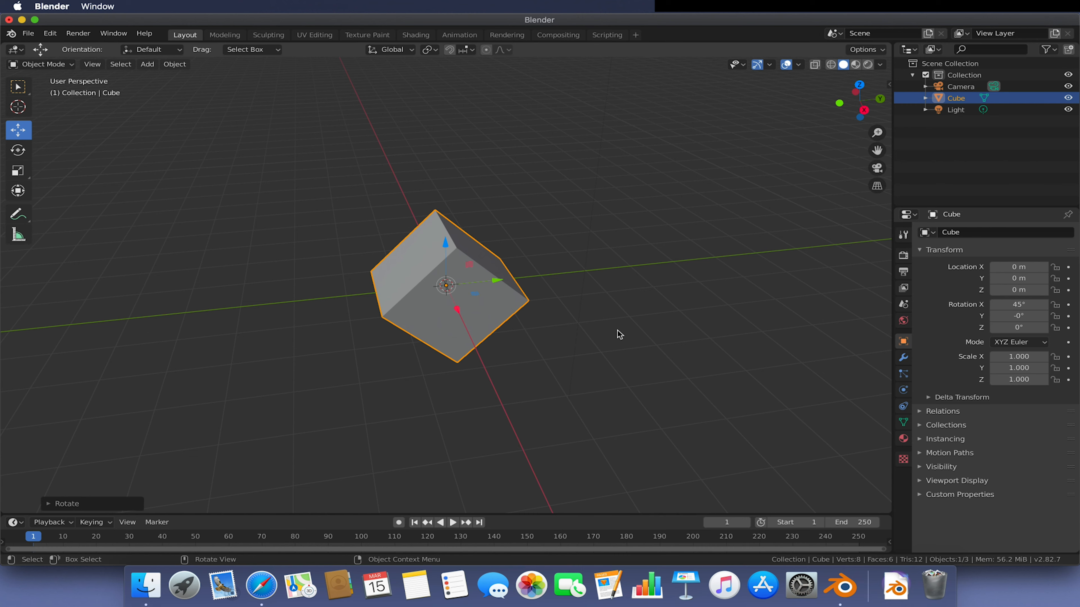
{"action": "middle_click_drag", "start_coordinate": [612, 330], "coordinate": [598, 313]}
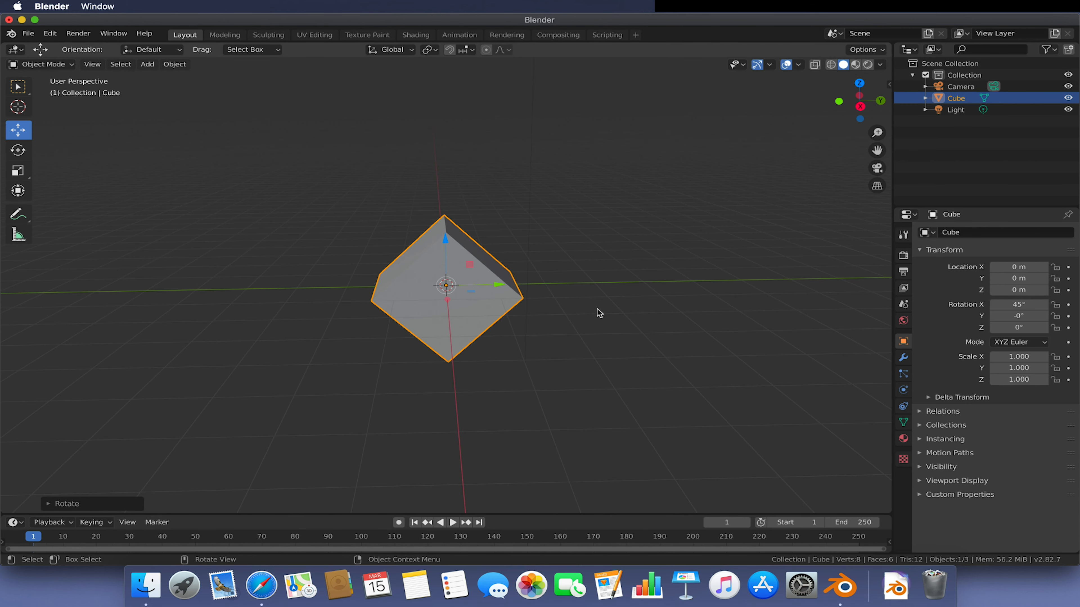
{"action": "key", "text": "super+z"}
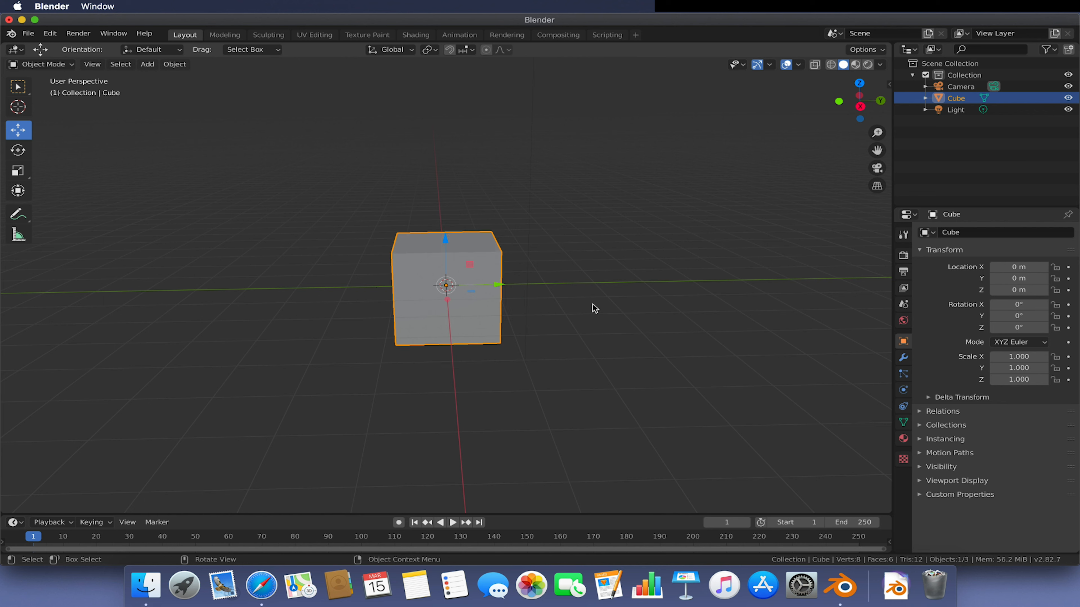
- Scale the cube along the X axis to about 6.1 and undo the scaling
{"action": "key", "text": "s"}
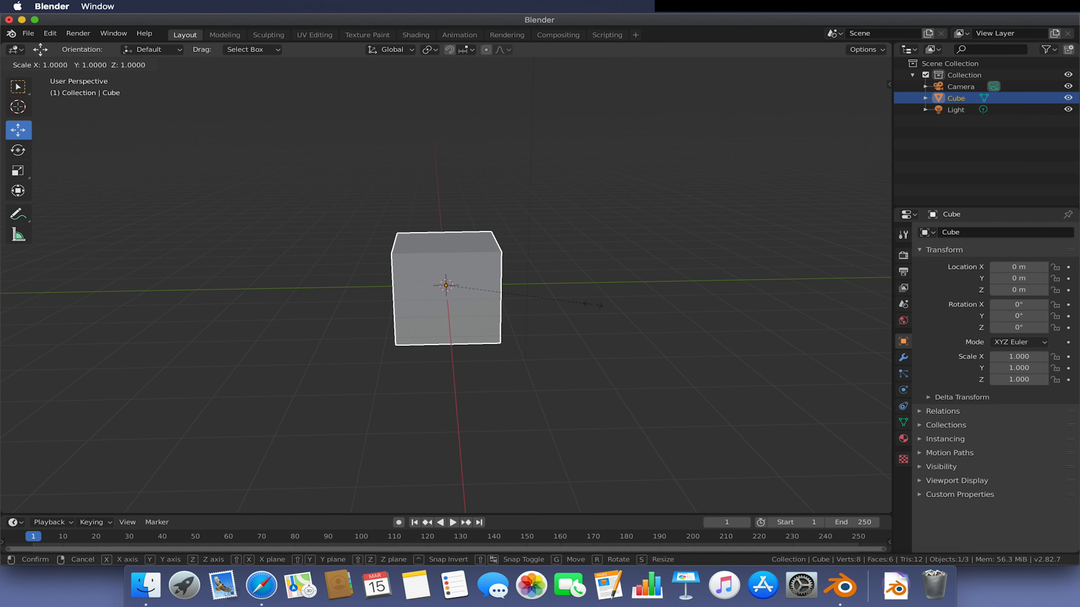
{"action": "key", "text": "x"}
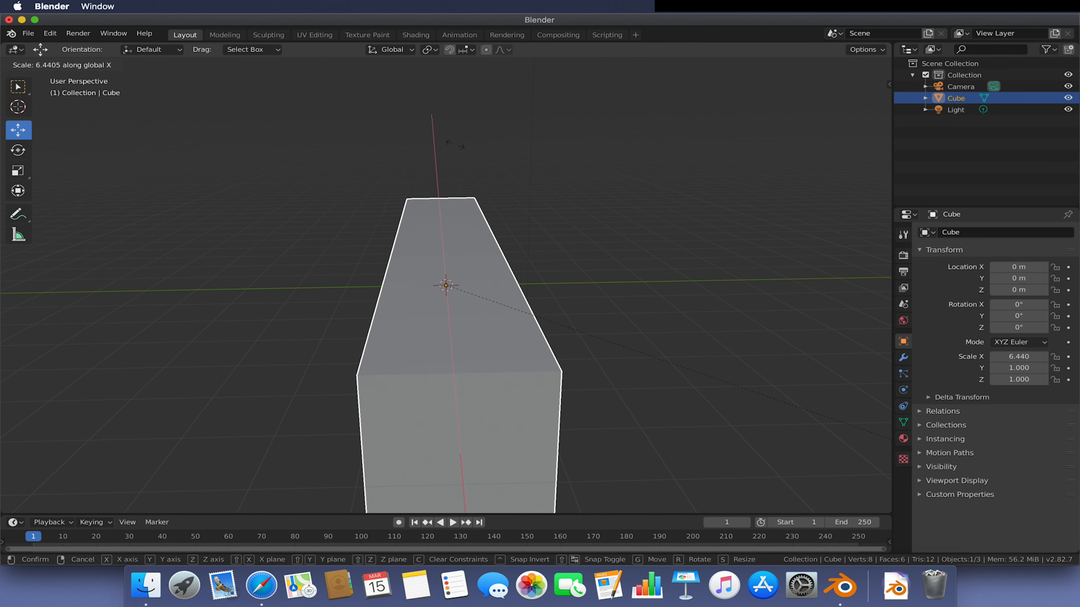
{"action": "left_click", "coordinate": [326, 157]}
{"action": "middle_click_drag", "start_coordinate": [326, 157], "coordinate": [372, 174]}
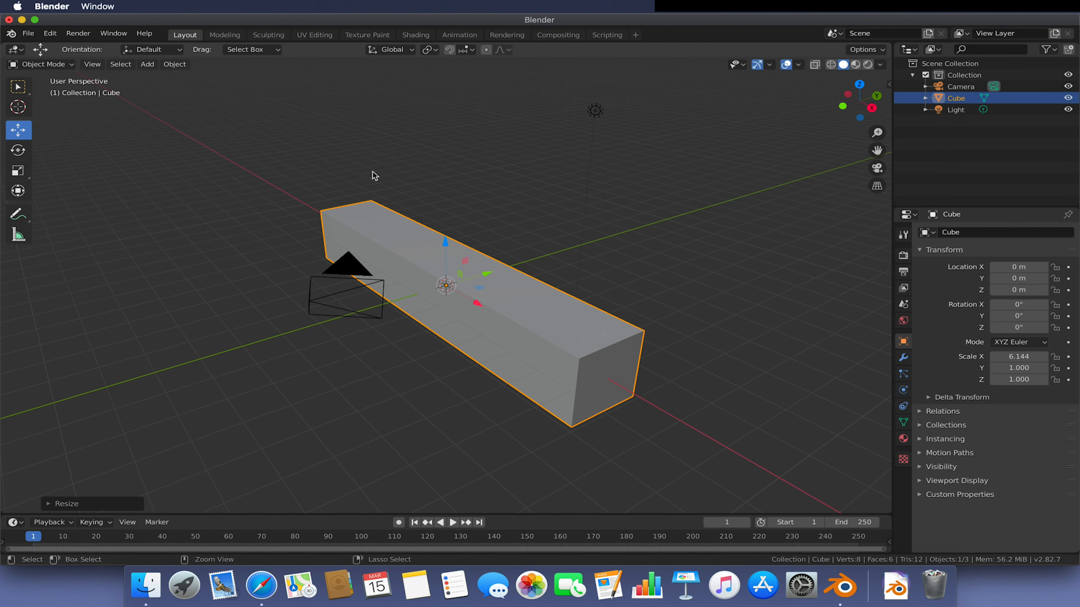
{"action": "key", "text": "ctrl+z"}
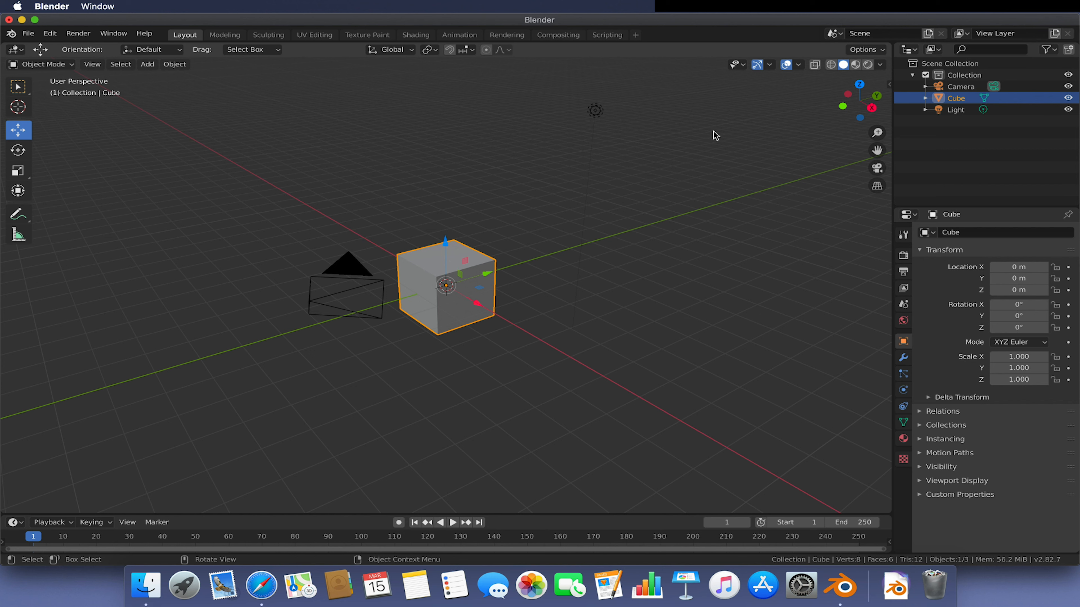
- Switch the viewport shading through wireframe and material preview back to solid, then enter Edit Mode on the cube
{"action": "left_click", "coordinate": [831, 64]}
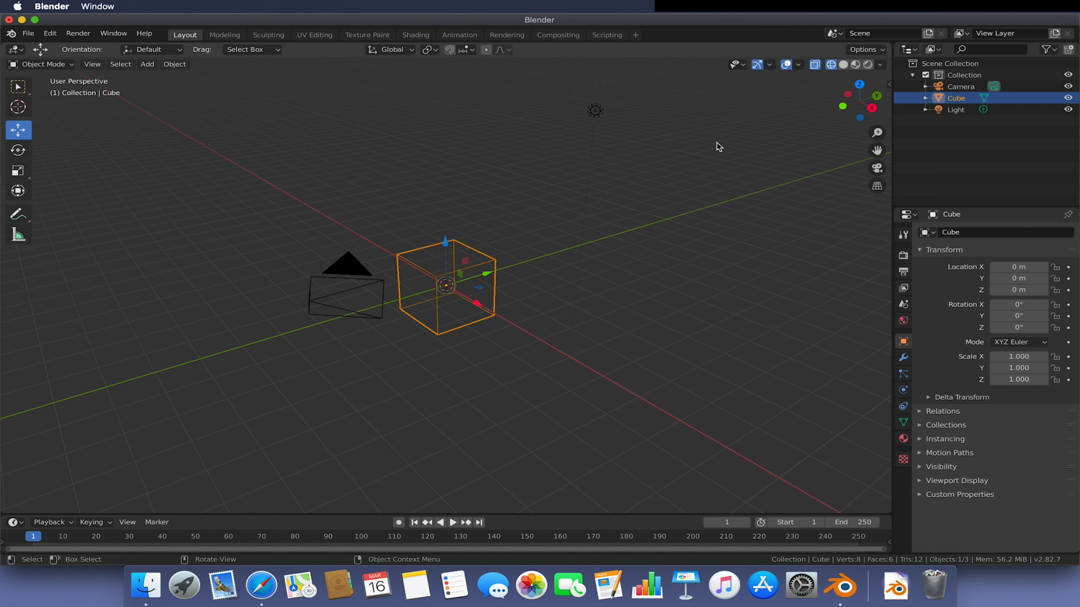
{"action": "left_click", "coordinate": [856, 65]}
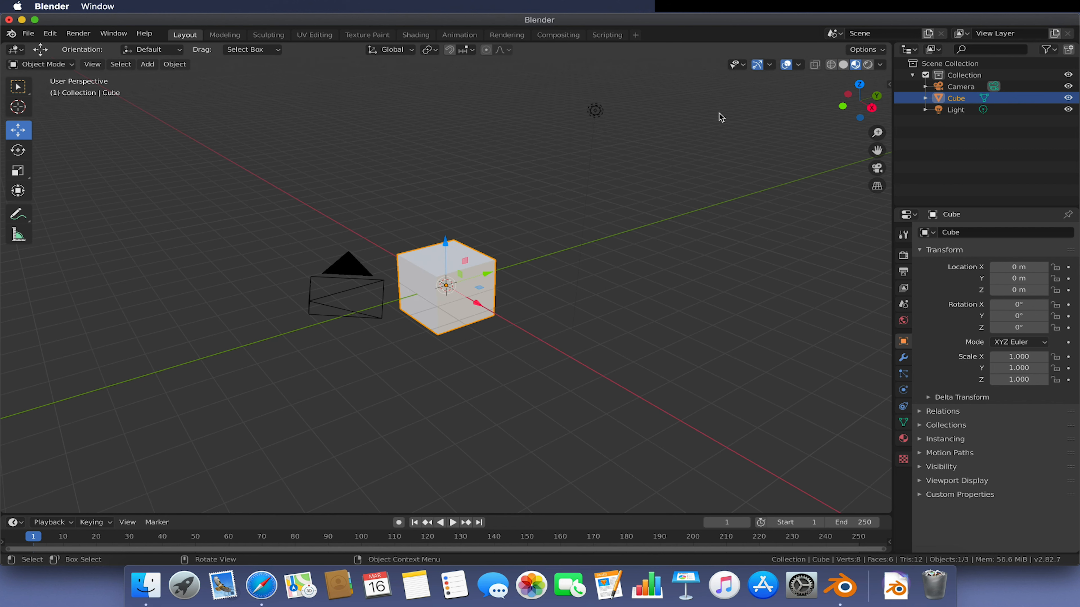
{"action": "left_click", "coordinate": [843, 64]}
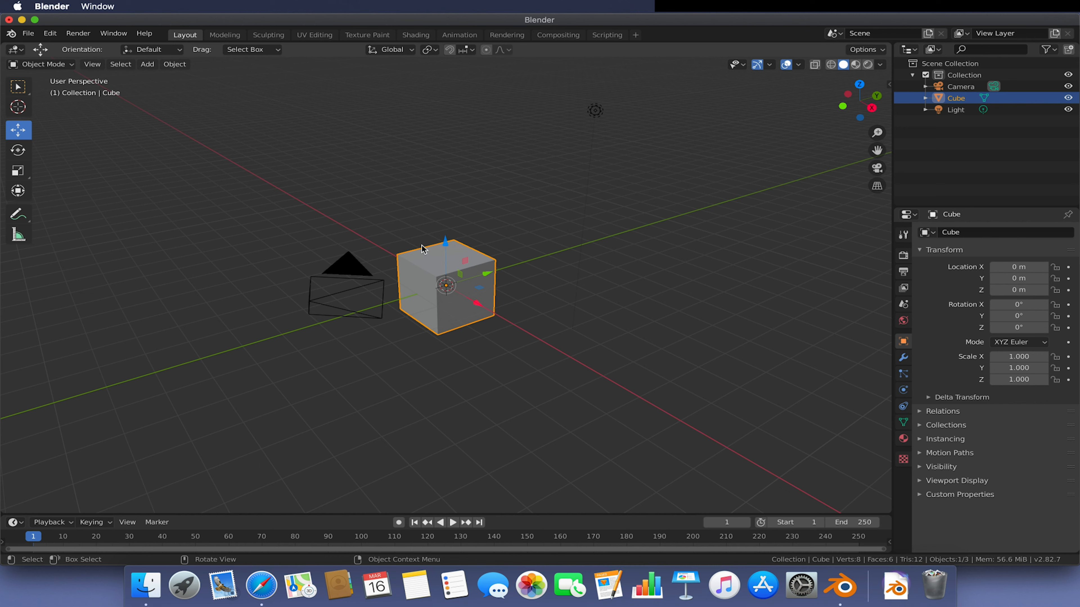
{"action": "key", "text": "Tab"}
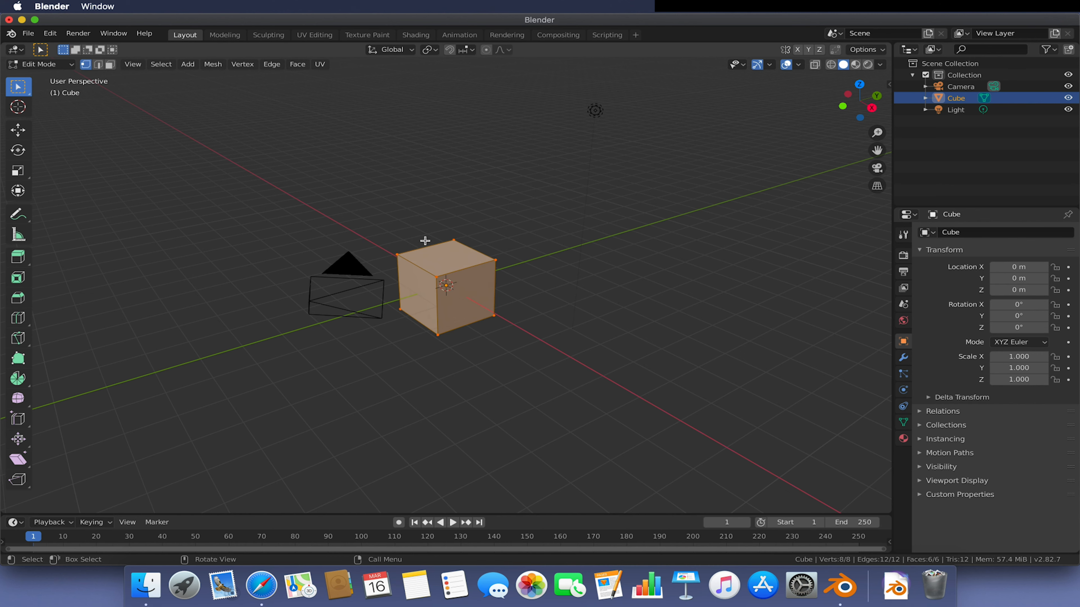
- Deselect everything in Edit Mode, cycle through the selection modes ending on faces, and select the cube's front face
{"action": "left_click", "coordinate": [47, 67]}
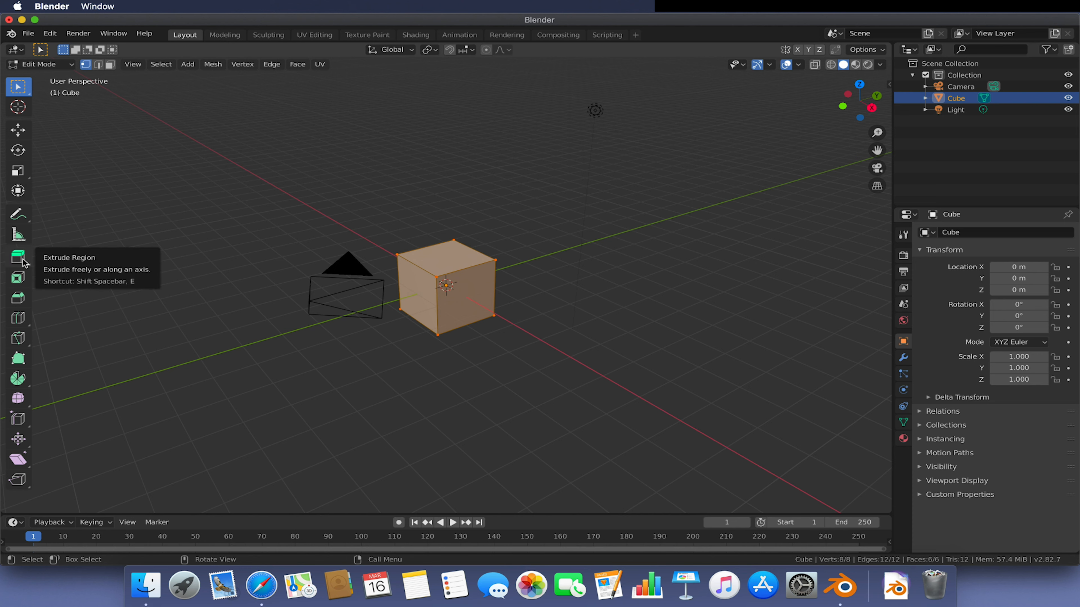
{"action": "key", "text": "alt+a"}
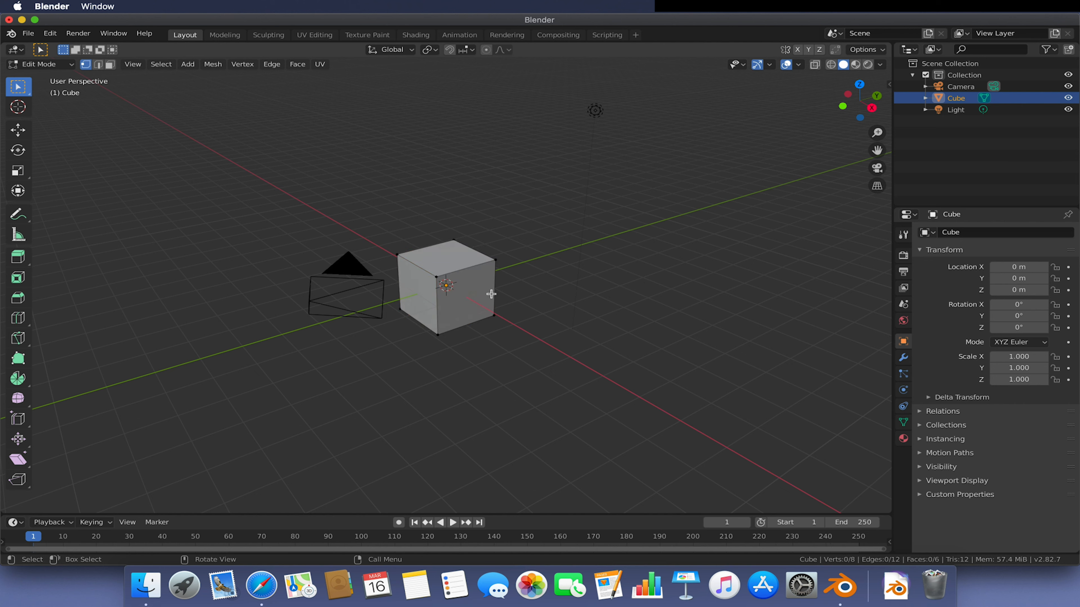
{"action": "left_click", "coordinate": [110, 66]}
{"action": "left_click", "coordinate": [85, 64]}
{"action": "left_click", "coordinate": [99, 64]}
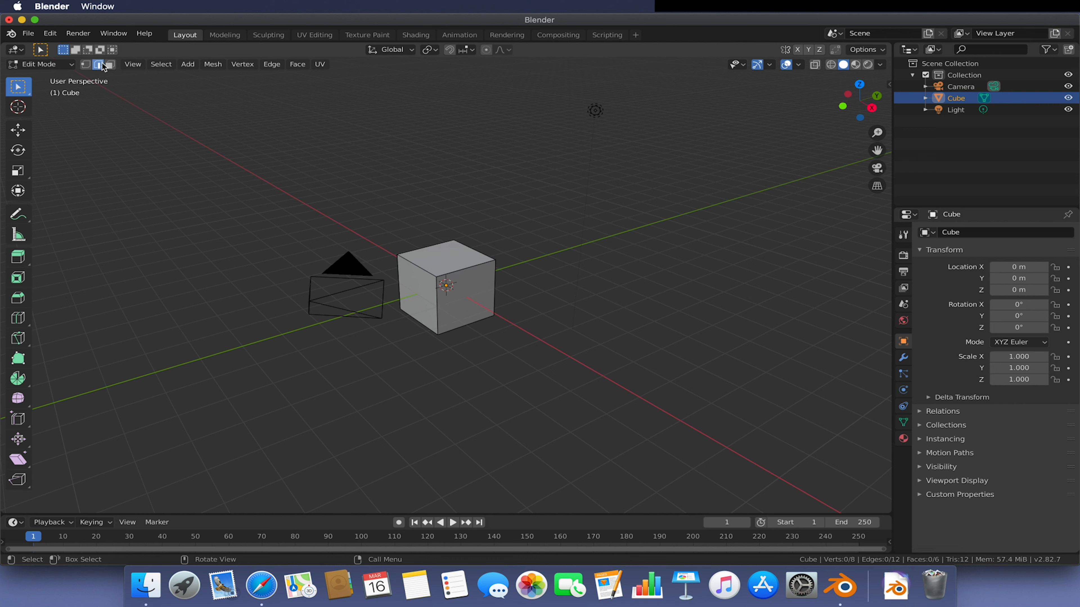
{"action": "left_click", "coordinate": [109, 64]}
{"action": "left_click", "coordinate": [464, 284]}
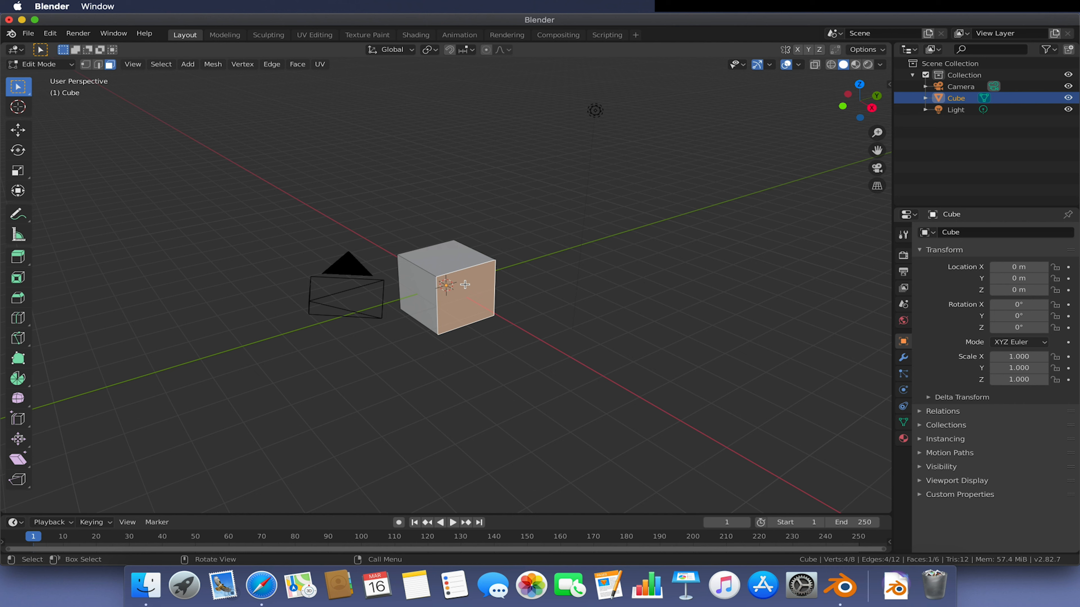
- Extrude the cube's front face outward about 6.3 m
{"action": "key", "text": "e"}
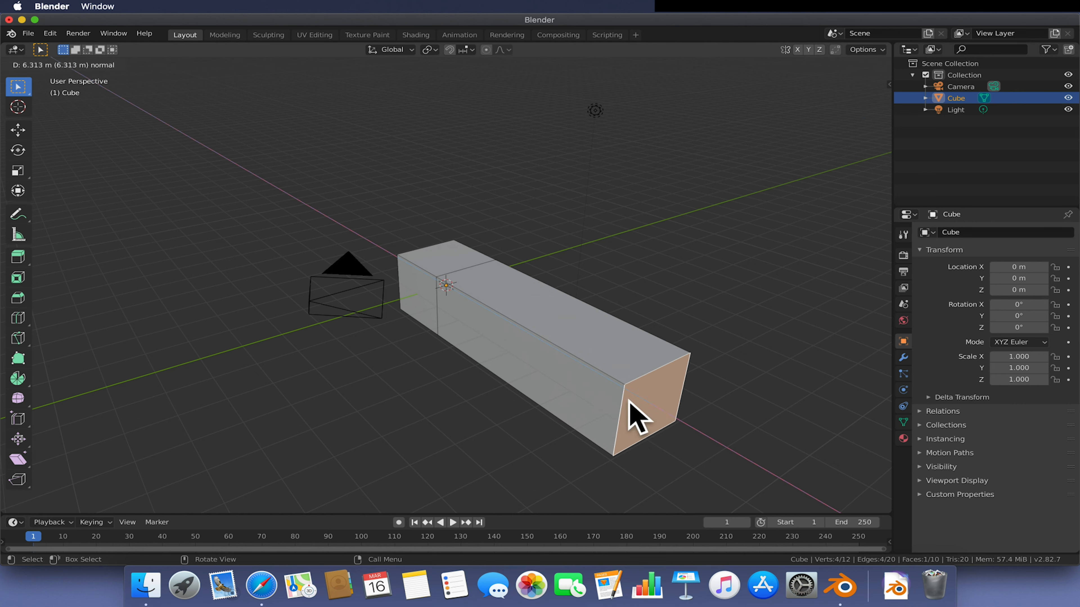
{"action": "left_click", "coordinate": [628, 402]}
- Select the extrusion's side face and extrude it about 3.5 m
{"action": "left_click", "coordinate": [535, 378]}
{"action": "key", "text": "e"}
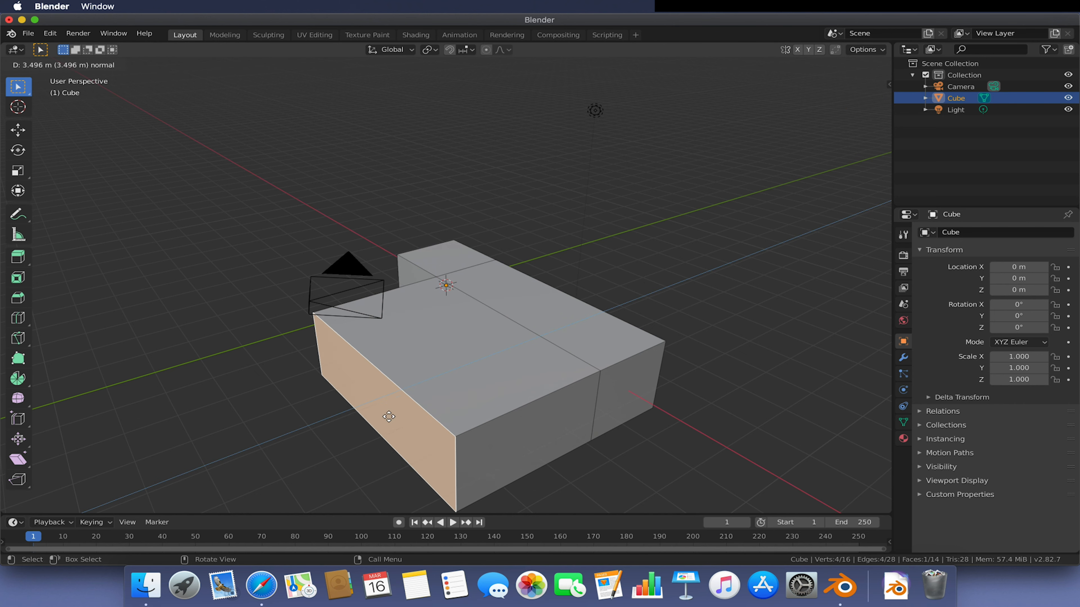
{"action": "left_click", "coordinate": [389, 416]}
- Select the top face and extrude it upward
{"action": "left_click", "coordinate": [426, 376]}
{"action": "key", "text": "e"}
{"action": "left_click", "coordinate": [418, 225]}
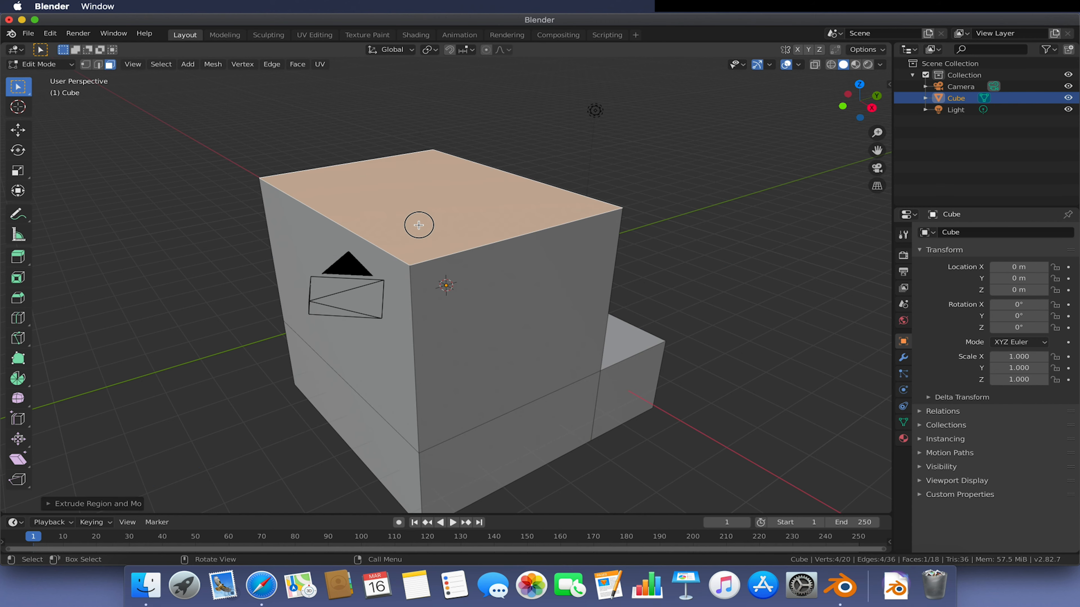
{"action": "middle_click_drag", "start_coordinate": [646, 284], "coordinate": [585, 290]}
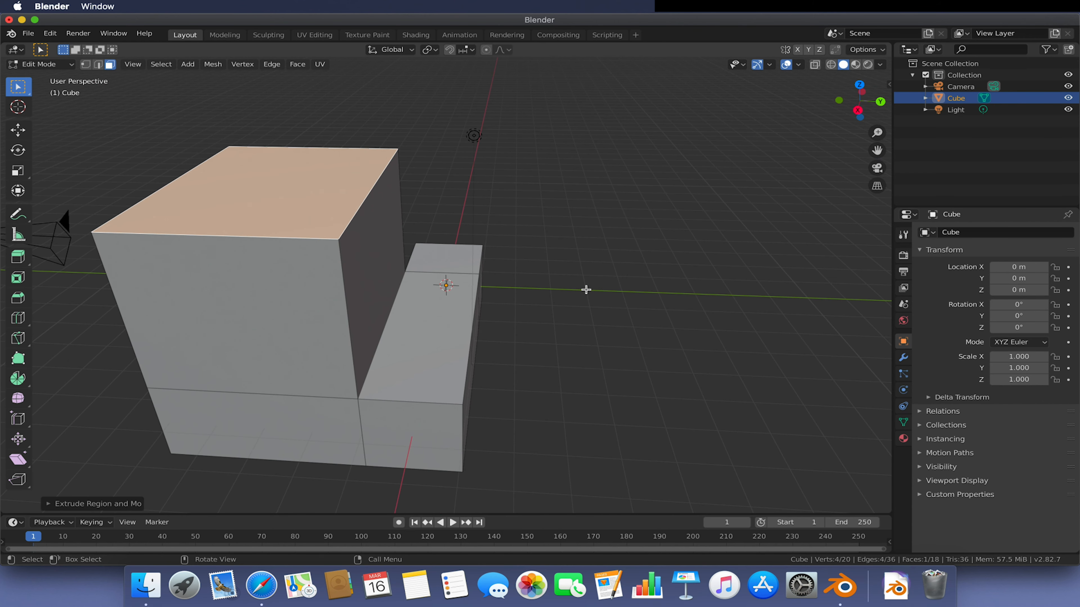
- Undo the three extrusions to restore the plain cube
{"action": "key", "text": "super+z"}
{"action": "key", "text": "super+z"}
{"action": "key", "text": "super+z"}
{"action": "key", "text": "super+z"}
{"action": "key", "text": "super+z"}
{"action": "middle_click_drag", "start_coordinate": [586, 290], "coordinate": [617, 261]}
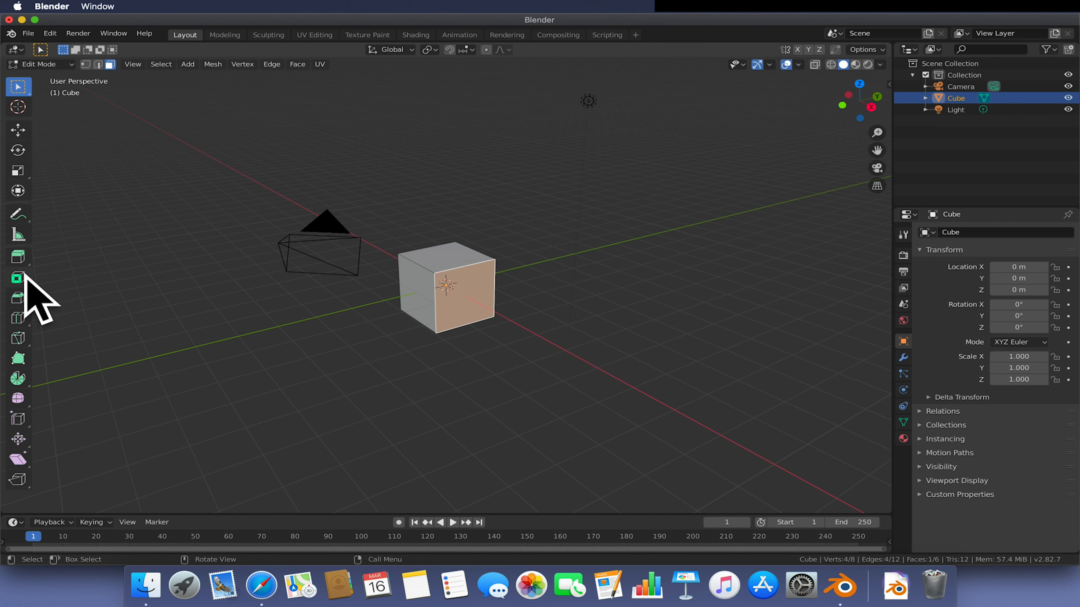
- Inset the cube's front face and undo the inset
{"action": "key", "text": "i"}
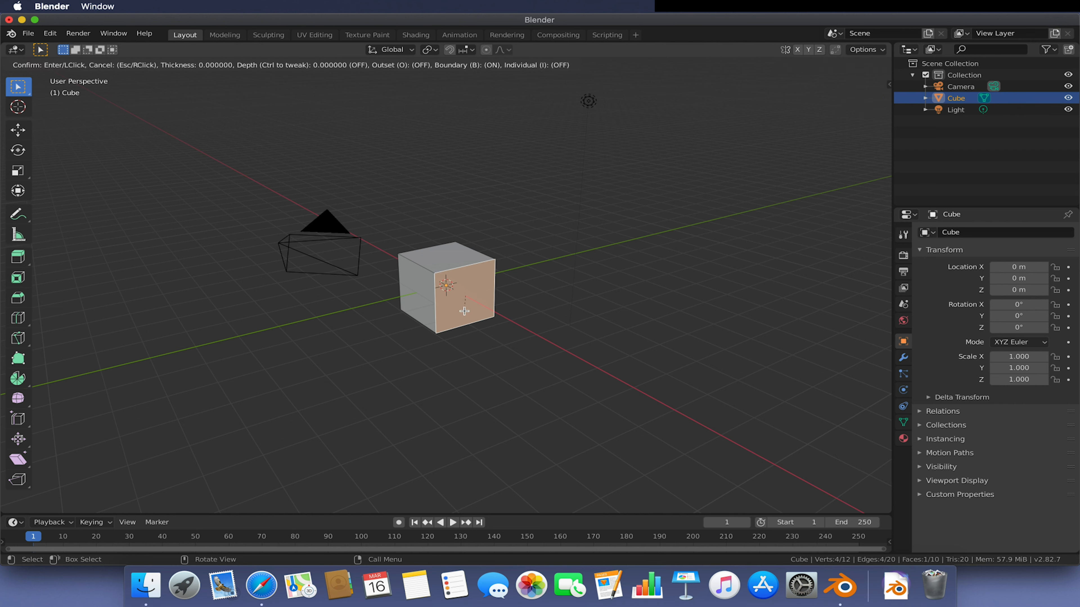
{"action": "left_click", "coordinate": [596, 287]}
{"action": "key", "text": "super+z"}
{"action": "key", "text": "super+z"}
- Reselect the front face, inset it again, and undo that inset
{"action": "left_click", "coordinate": [480, 308]}
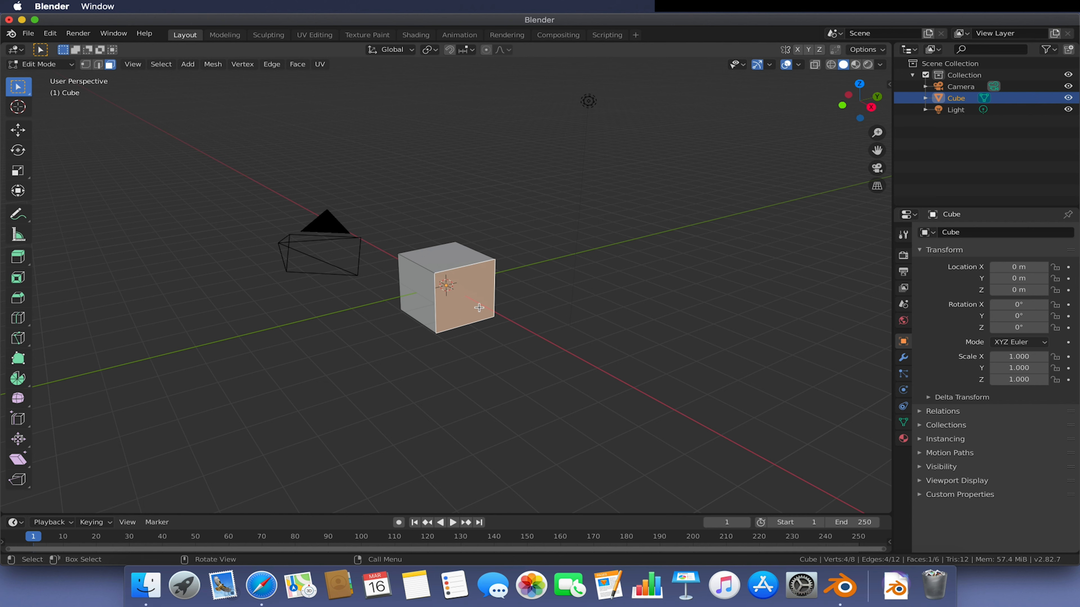
{"action": "key", "text": "i"}
{"action": "left_click", "coordinate": [217, 343]}
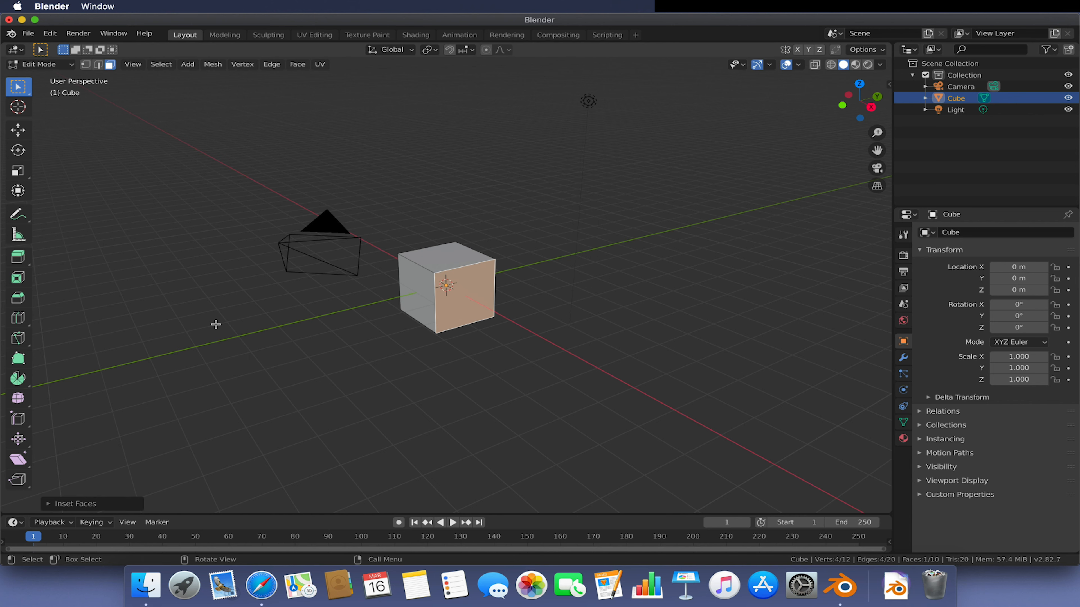
{"action": "left_click", "coordinate": [567, 333]}
{"action": "key", "text": "super+z"}
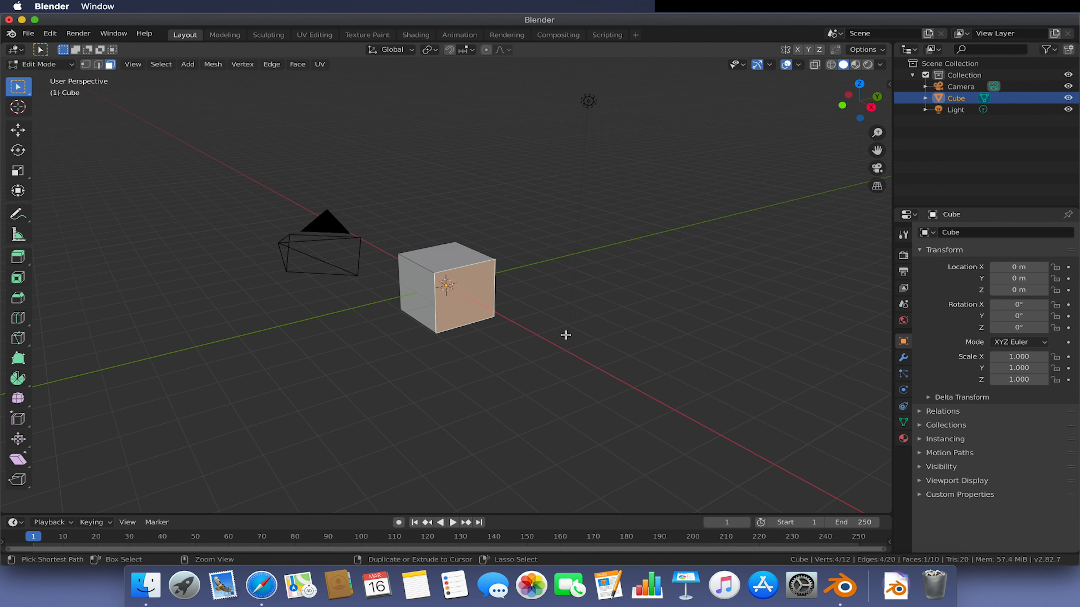
- Zoom in on the cube, undo the remaining inset, and clear the selection
{"action": "scroll", "coordinate": [552, 330], "scroll_direction": "up", "scroll_amount": 1}
{"action": "scroll", "coordinate": [553, 331], "scroll_direction": "up", "scroll_amount": 3}
{"action": "key", "text": "super+z"}
{"action": "key", "text": "super+z"}
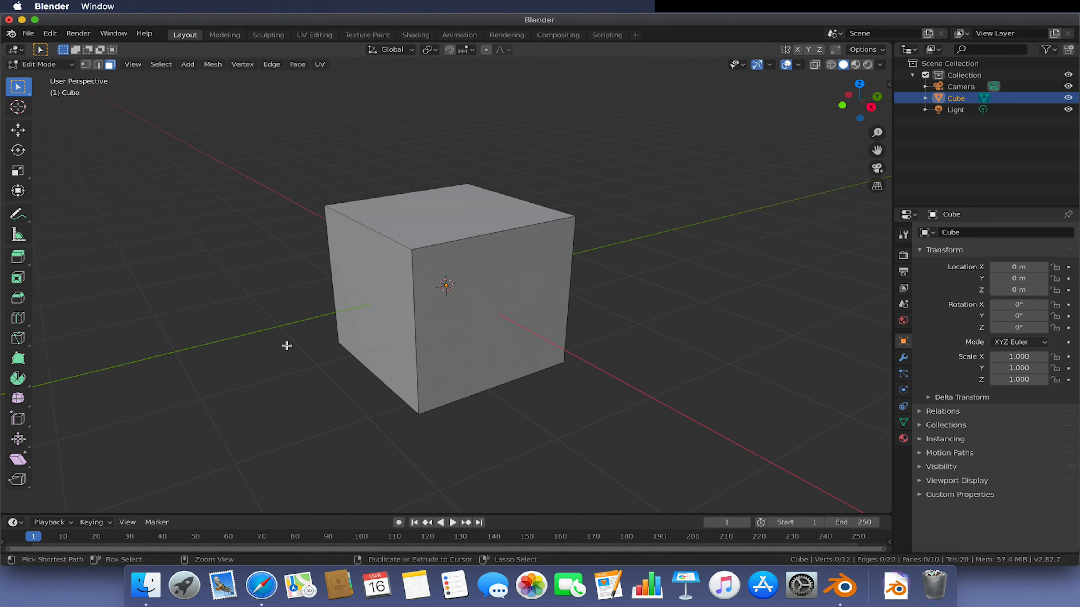
{"action": "left_click", "coordinate": [287, 346]}
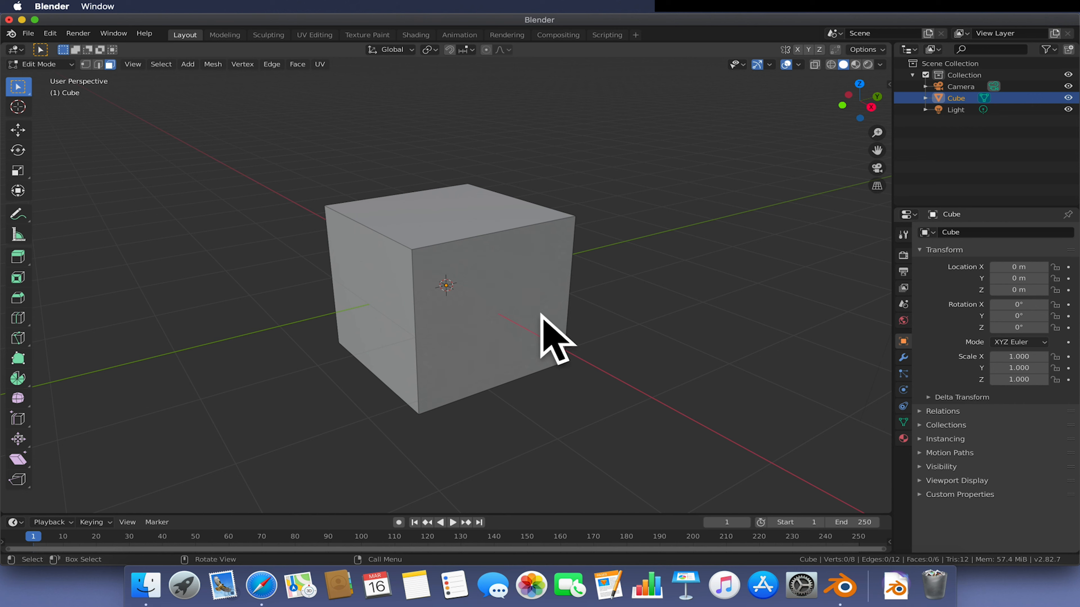
- Select the cube's front face, inset it, and undo the inset
{"action": "left_click", "coordinate": [523, 310]}
{"action": "key", "text": "i"}
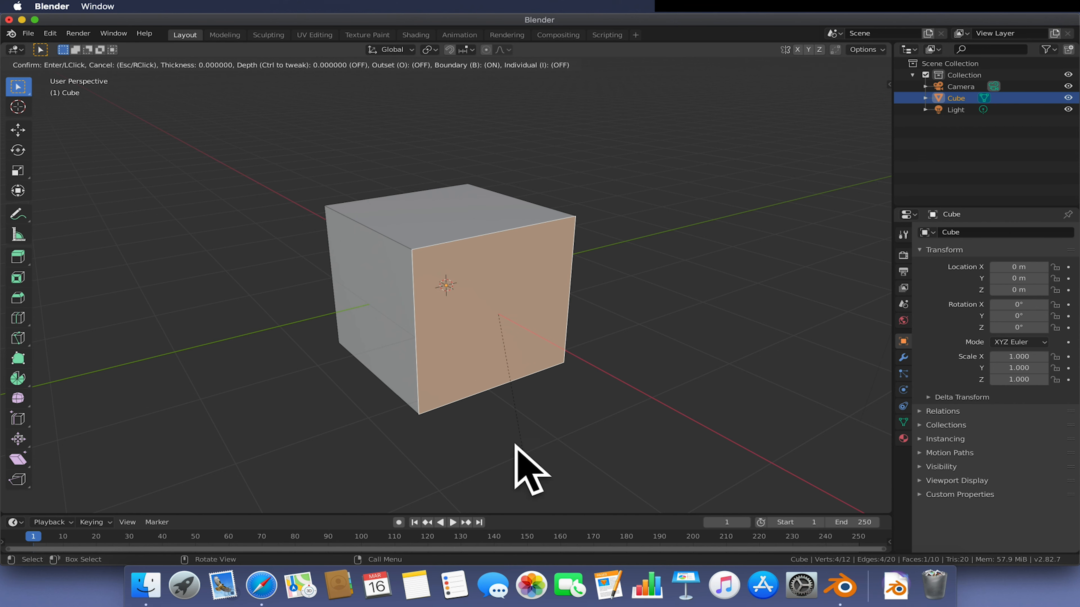
{"action": "left_click", "coordinate": [406, 404]}
{"action": "key", "text": "ctrl+z"}
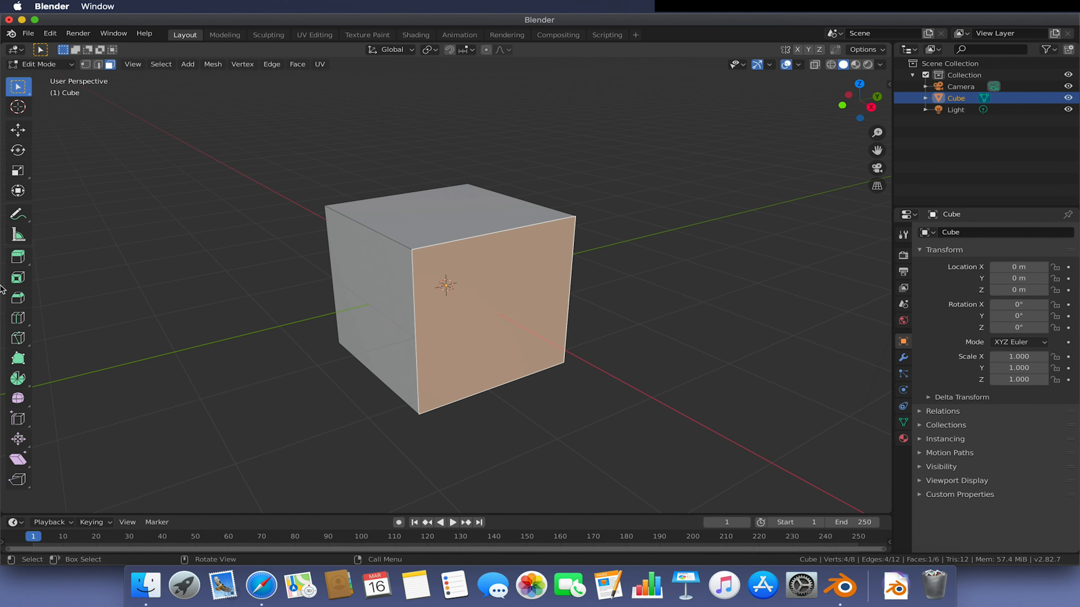
- Activate the Inset Faces tool and undo the stray selections made with it
{"action": "left_click", "coordinate": [20, 281]}
{"action": "left_click", "coordinate": [229, 308]}
{"action": "left_click", "coordinate": [451, 216]}
{"action": "key", "text": "ctrl+z"}
{"action": "key", "text": "ctrl+z"}
{"action": "key", "text": "ctrl+z"}
{"action": "key", "text": "ctrl+z"}
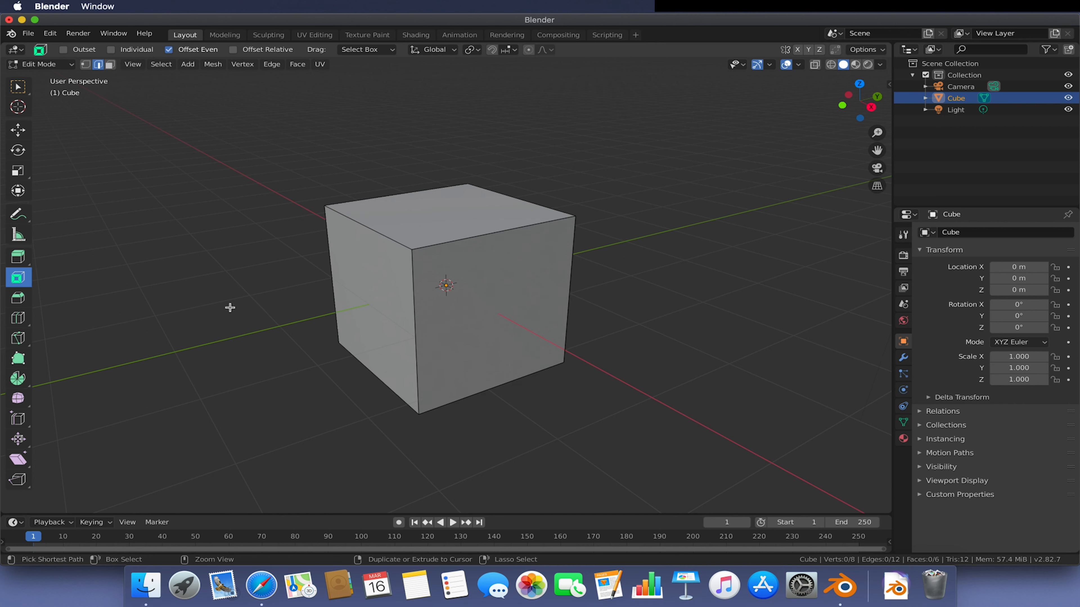
- Switch the selection mode from edges to faces, selecting and deselecting the front face
{"action": "left_click", "coordinate": [515, 267]}
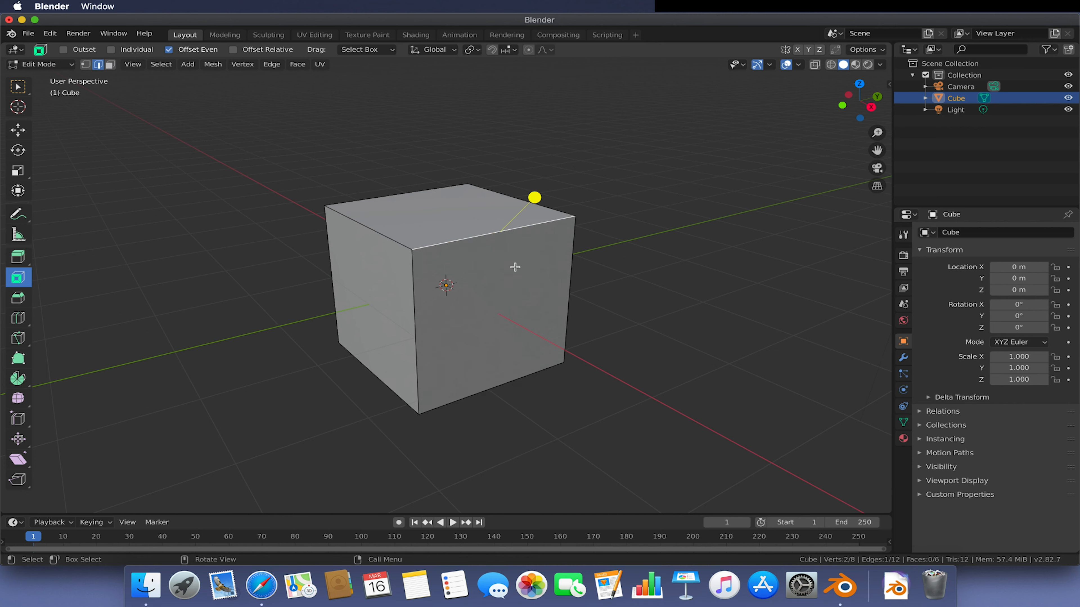
{"action": "left_click", "coordinate": [110, 64]}
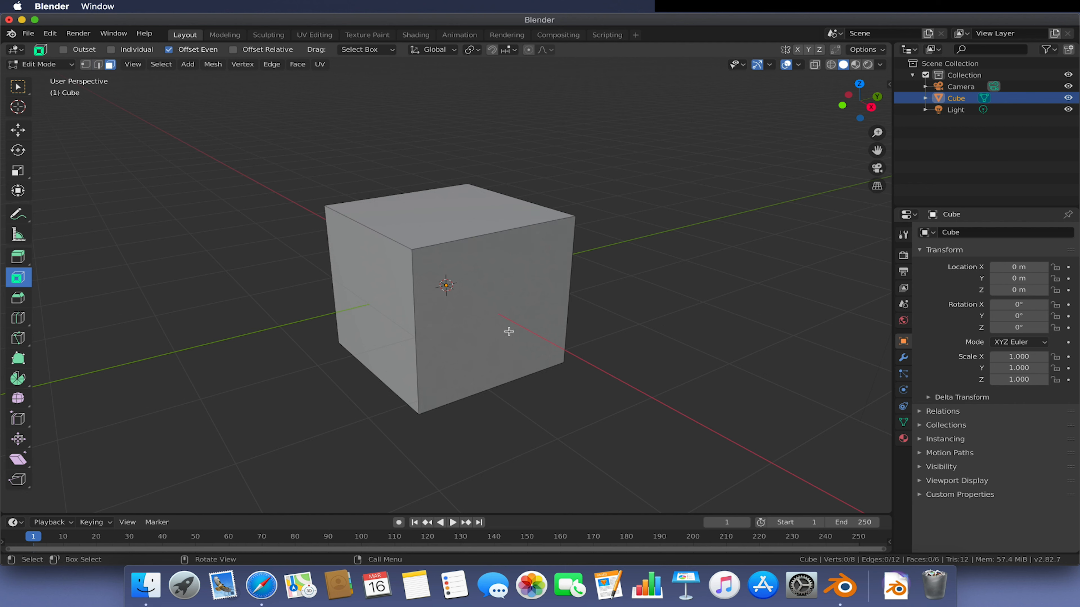
{"action": "left_click", "coordinate": [509, 331]}
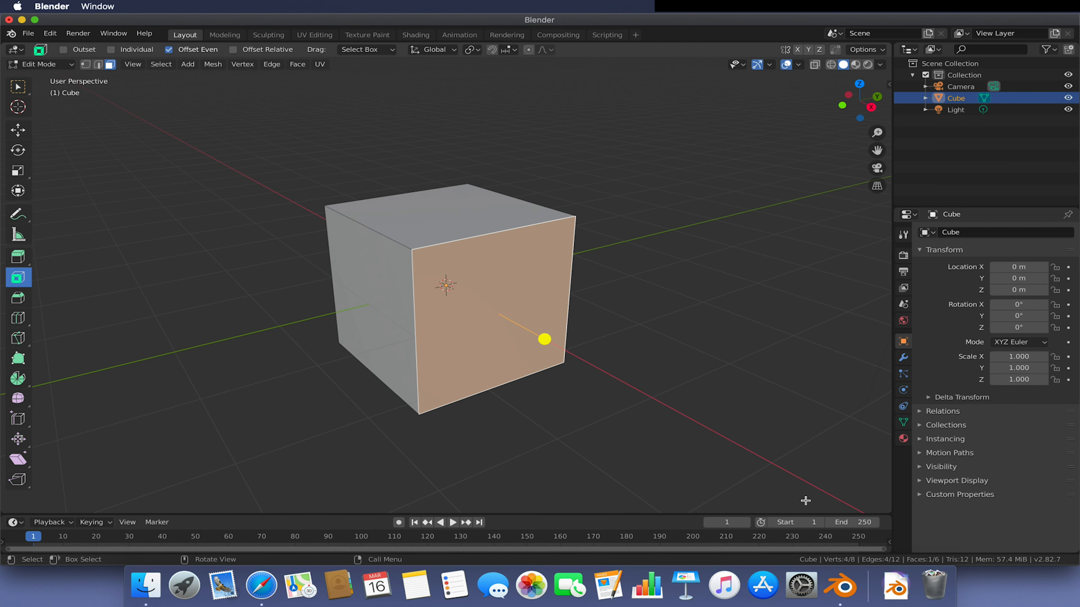
{"action": "left_click", "coordinate": [291, 277]}
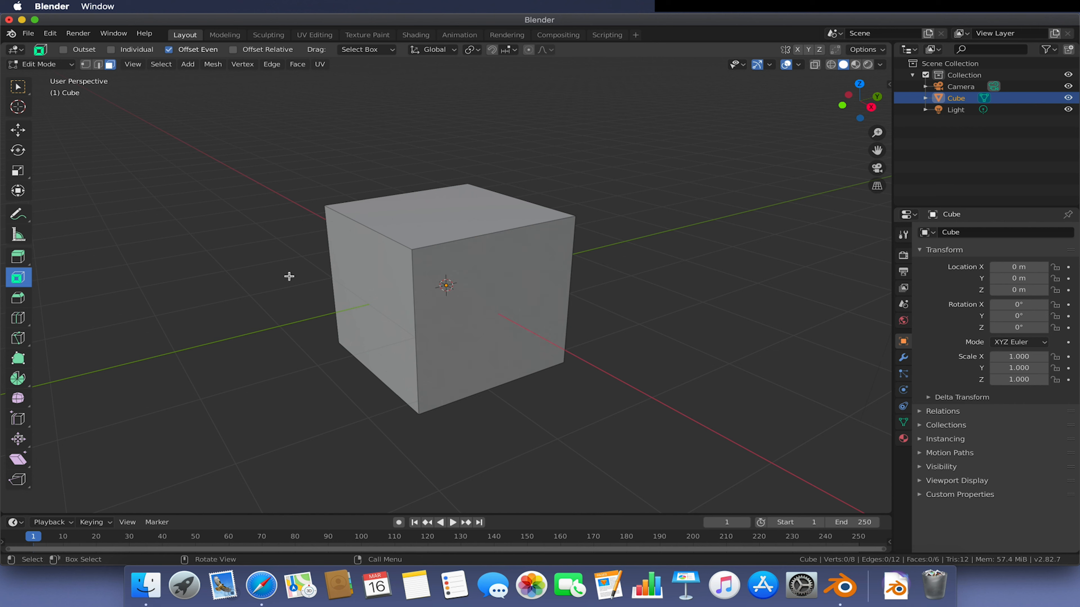
- Select the cube's front face and inset it twice with the Inset Faces tool
{"action": "left_click", "coordinate": [516, 338]}
{"action": "left_click_drag", "start_coordinate": [516, 338], "coordinate": [516, 353]}
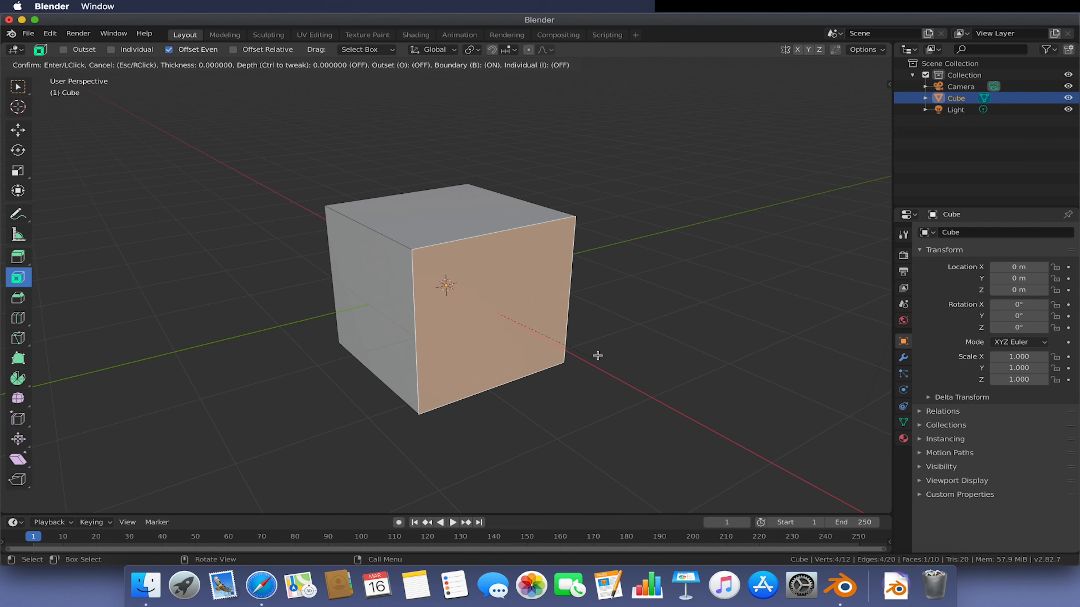
{"action": "left_click_drag", "start_coordinate": [479, 180], "coordinate": [481, 307]}
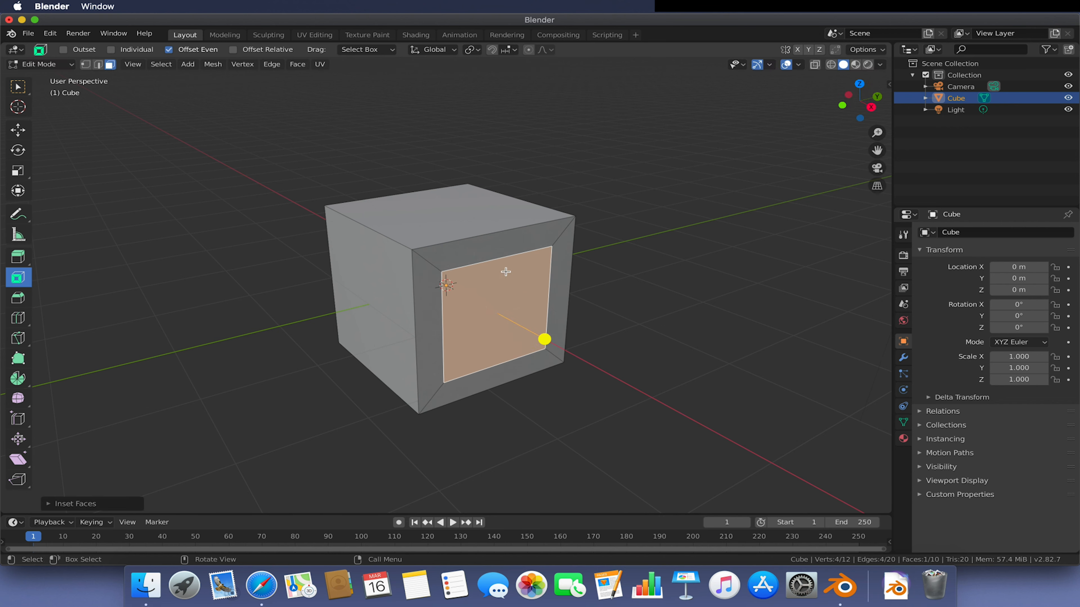
{"action": "left_click_drag", "start_coordinate": [458, 300], "coordinate": [471, 306]}
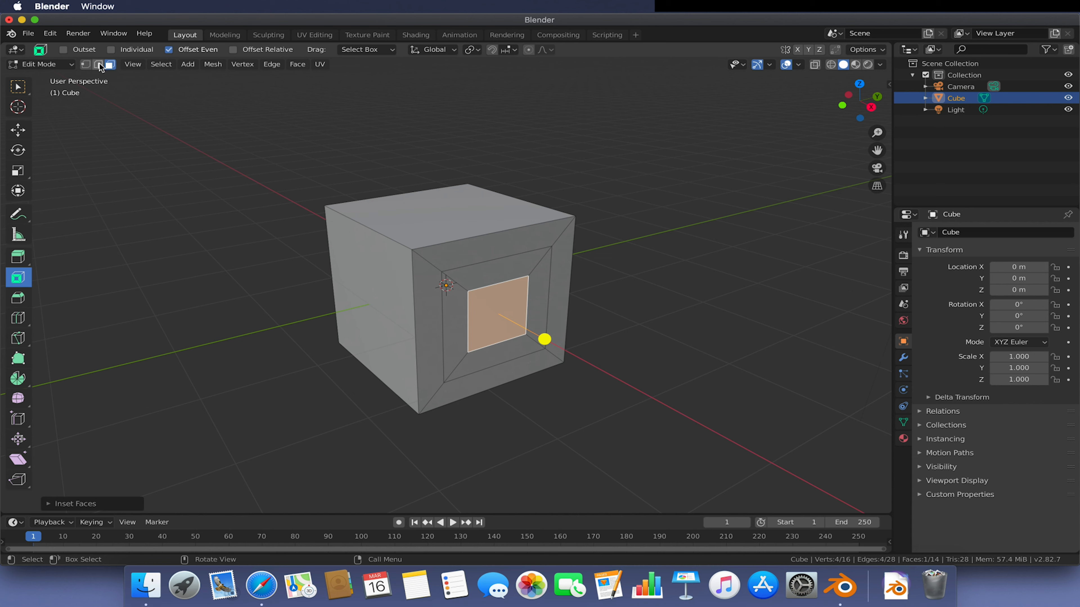
- Activate the Move tool and push the inner inset face back into the cube
{"action": "left_click", "coordinate": [25, 132]}
{"action": "left_click_drag", "start_coordinate": [538, 330], "coordinate": [484, 317]}
{"action": "middle_click_drag", "start_coordinate": [484, 317], "coordinate": [465, 296]}
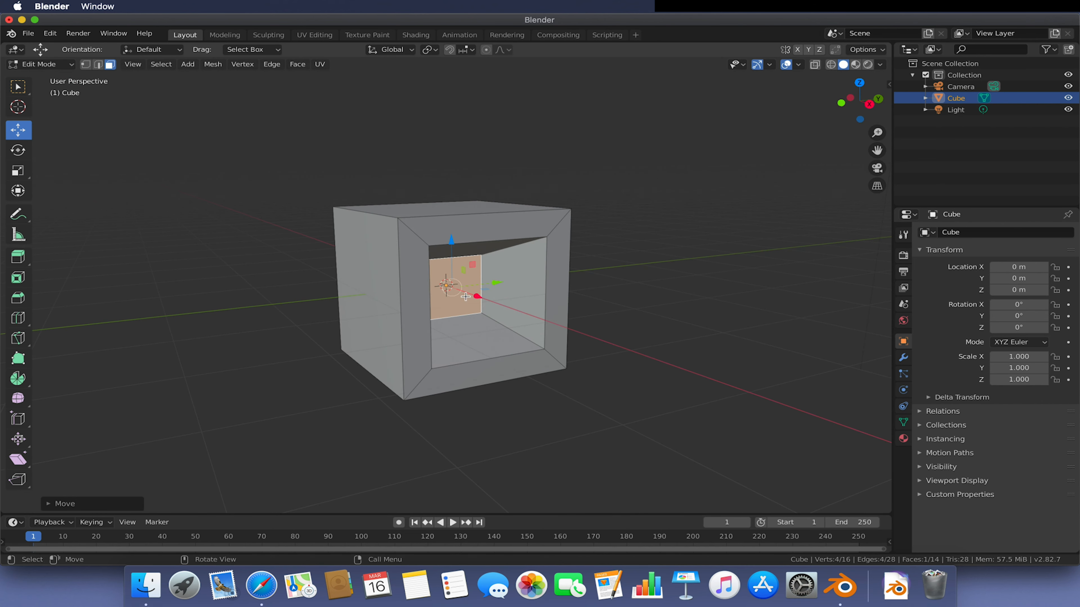
{"action": "left_click_drag", "start_coordinate": [478, 299], "coordinate": [473, 297]}
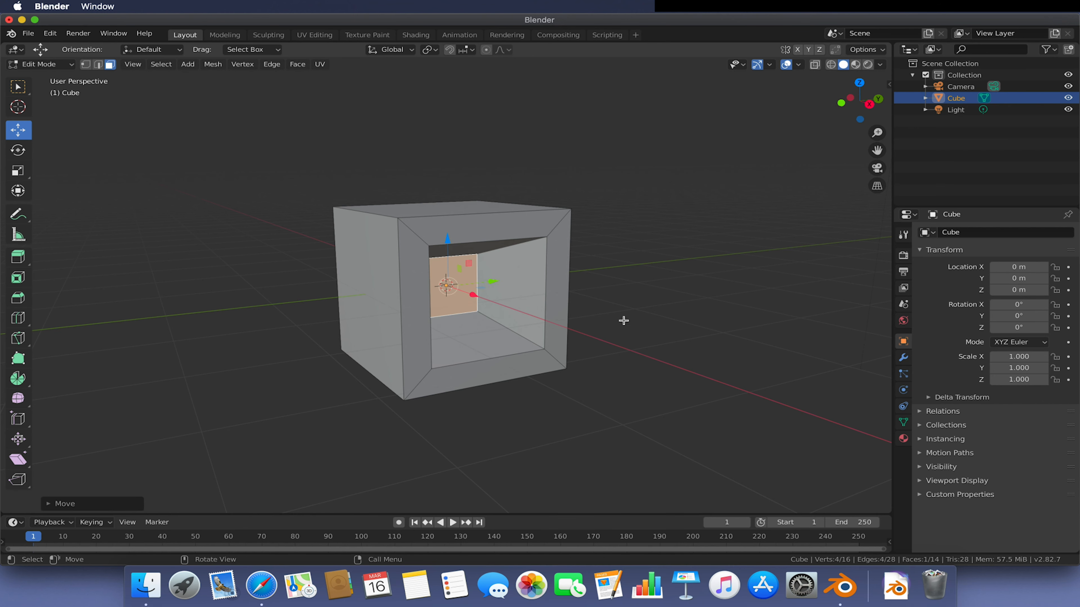
- Select the recess's bottom face, move it, and undo the moves
{"action": "left_click", "coordinate": [623, 321]}
{"action": "middle_click_drag", "start_coordinate": [626, 311], "coordinate": [591, 330]}
{"action": "left_click", "coordinate": [465, 335]}
{"action": "left_click_drag", "start_coordinate": [455, 302], "coordinate": [443, 287]}
{"action": "middle_click_drag", "start_coordinate": [552, 349], "coordinate": [544, 317]}
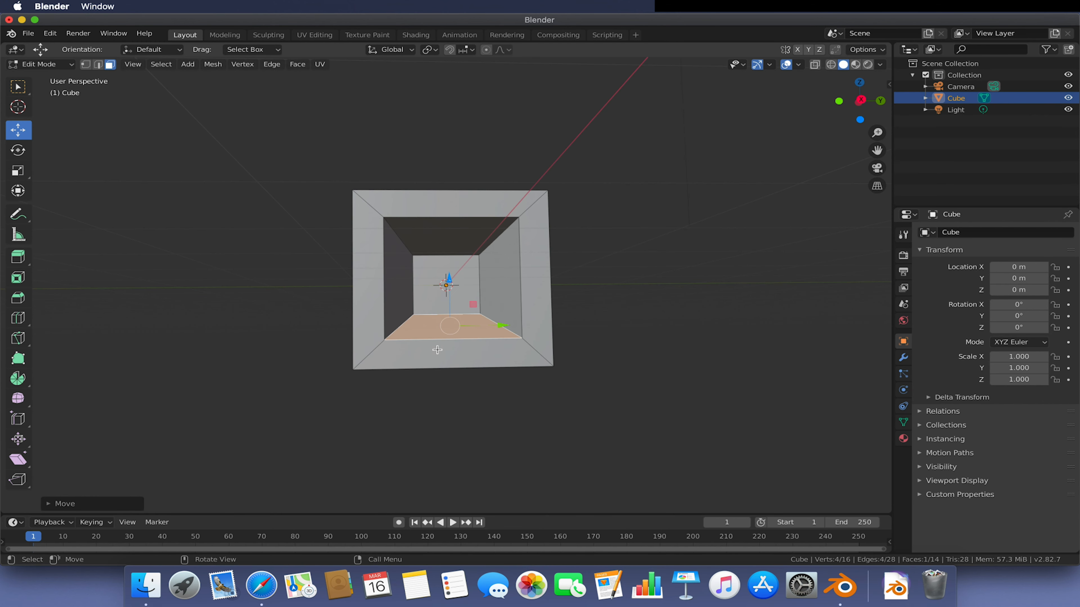
{"action": "key", "text": "super+z"}
{"action": "key", "text": "super+z"}
{"action": "key", "text": "super+z"}
{"action": "key", "text": "super+z"}
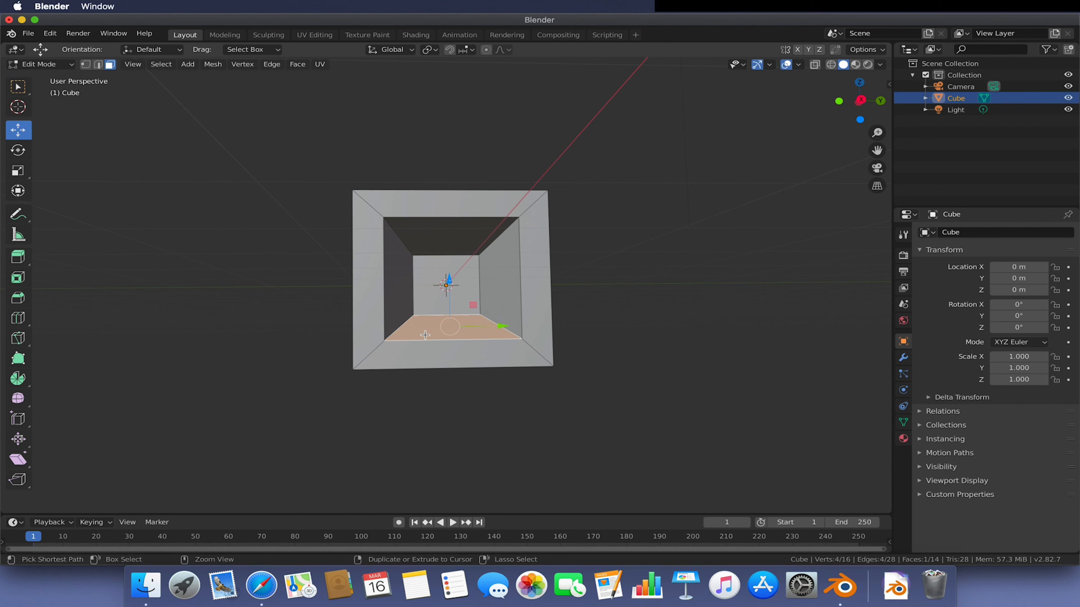
- Select the recess's top inner face and extrude it outward
{"action": "middle_click_drag", "start_coordinate": [516, 314], "coordinate": [554, 246]}
{"action": "left_click", "coordinate": [517, 260]}
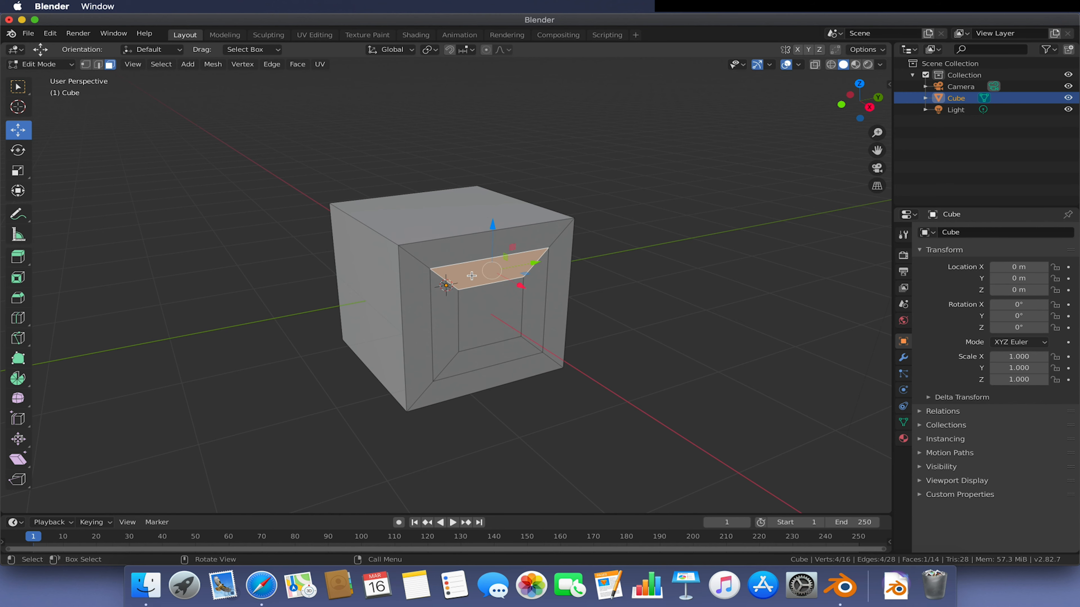
{"action": "key", "text": "e"}
{"action": "left_click", "coordinate": [615, 354]}
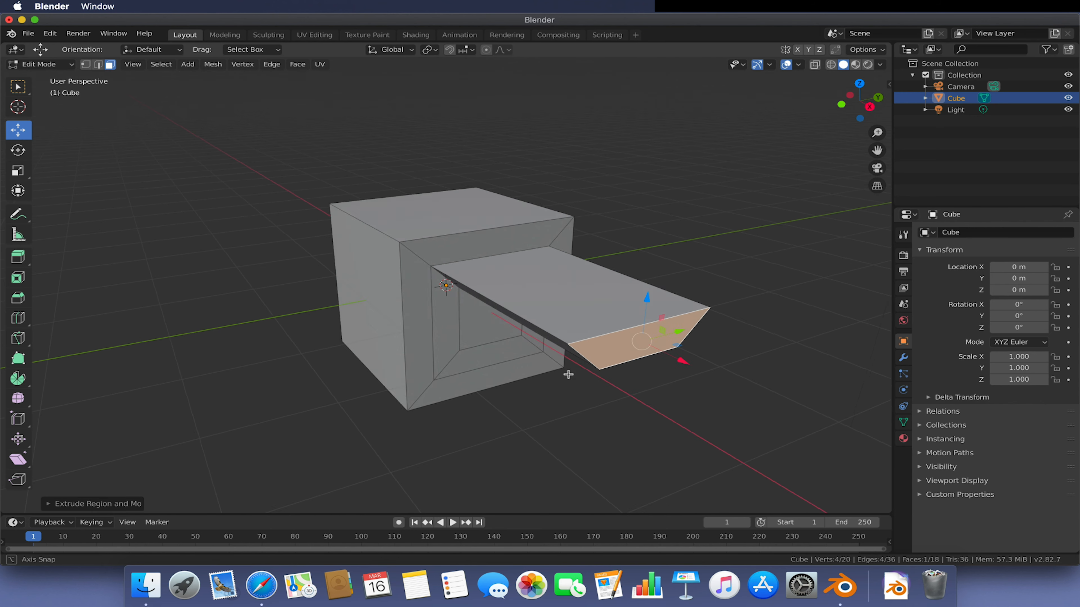
- Select the extrusion's top face and extrude it about 0.32 m along Z
{"action": "middle_click_drag", "start_coordinate": [568, 369], "coordinate": [584, 214]}
{"action": "left_click", "coordinate": [584, 214]}
{"action": "key", "text": "e"}
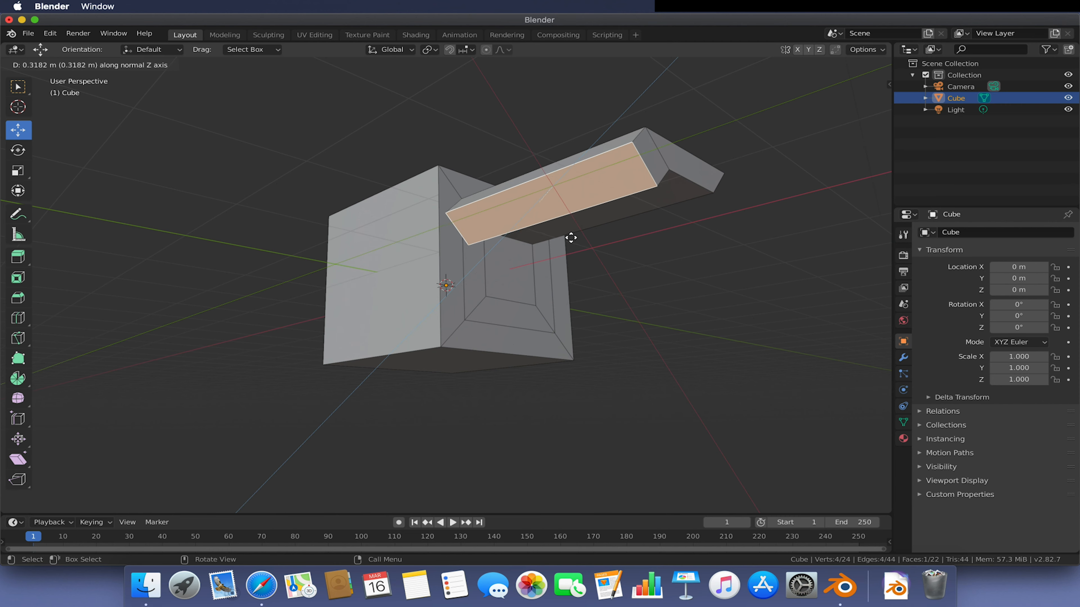
{"action": "left_click", "coordinate": [550, 308]}
- Select another face of the extrusion and extrude it about 0.56 m
{"action": "middle_click_drag", "start_coordinate": [550, 308], "coordinate": [560, 278]}
{"action": "left_click", "coordinate": [420, 222]}
{"action": "key", "text": "e"}
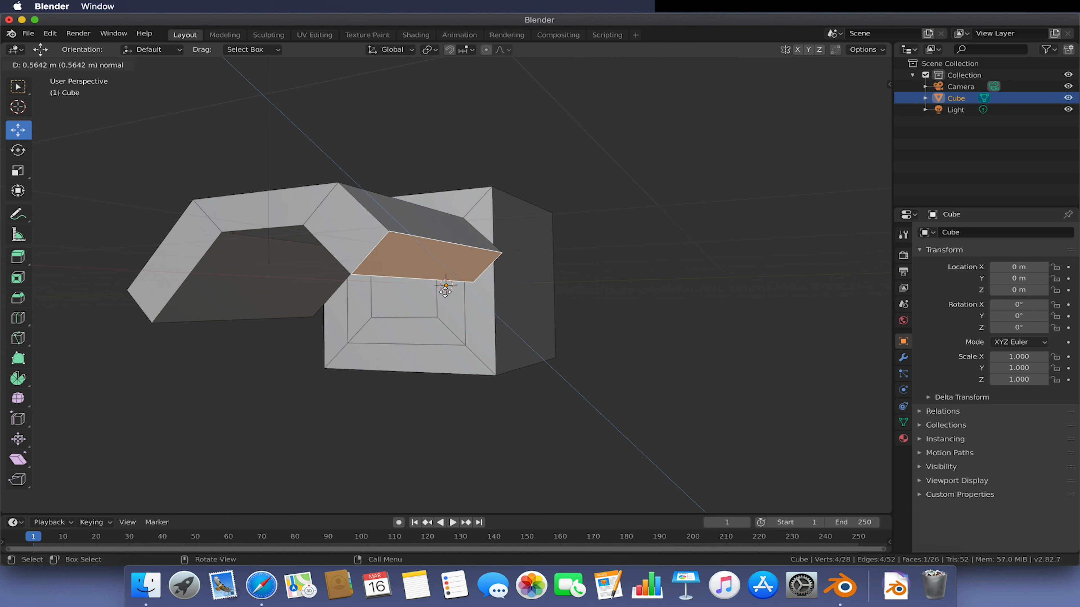
{"action": "left_click", "coordinate": [491, 347]}
- Undo all the extrusions and insets to return to the plain cube
{"action": "middle_click_drag", "start_coordinate": [491, 347], "coordinate": [636, 311]}
{"action": "key", "text": "ctrl+z"}
{"action": "key", "text": "ctrl+z"}
{"action": "key", "text": "ctrl+z"}
{"action": "key", "text": "ctrl+z"}
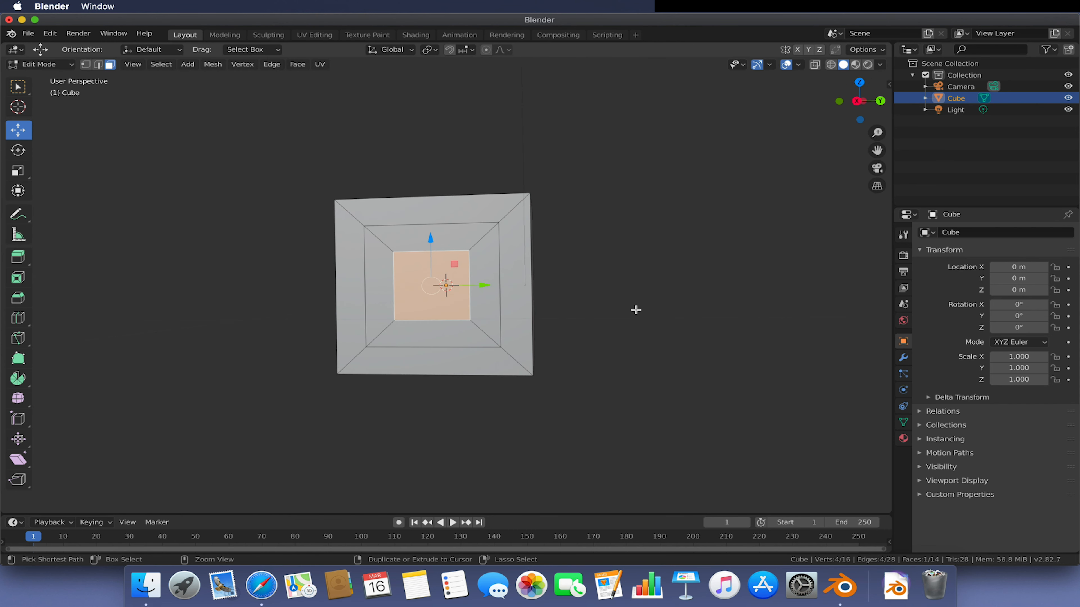
{"action": "key", "text": "ctrl+z"}
{"action": "key", "text": "ctrl+z"}
{"action": "middle_click_drag", "start_coordinate": [634, 309], "coordinate": [686, 294]}
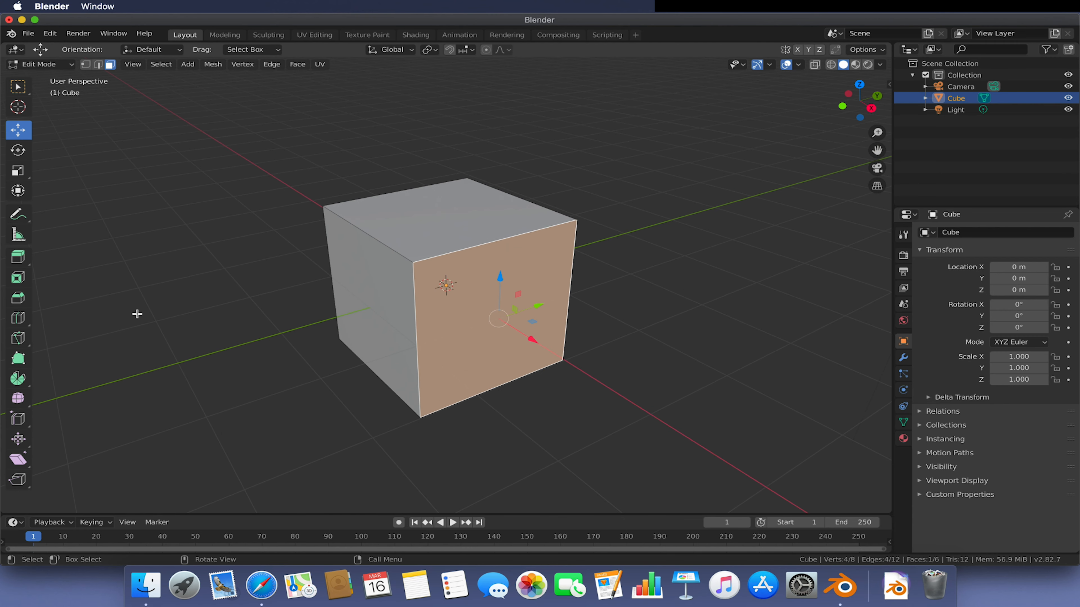
- Try to bevel the cube's front face, then undo the bevel
{"action": "key", "text": "alt+a"}
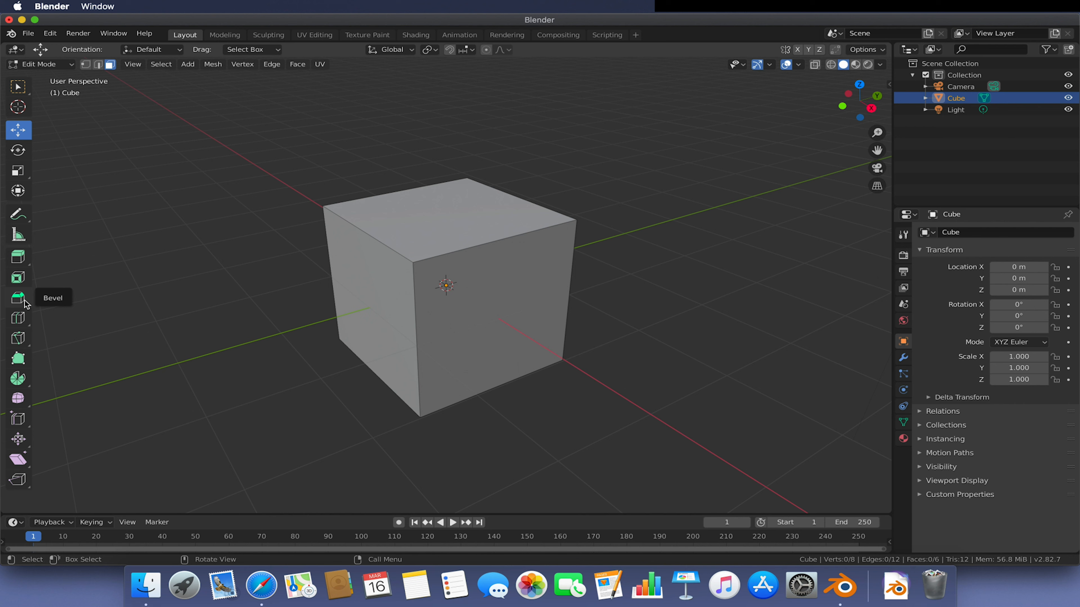
{"action": "left_click", "coordinate": [470, 270]}
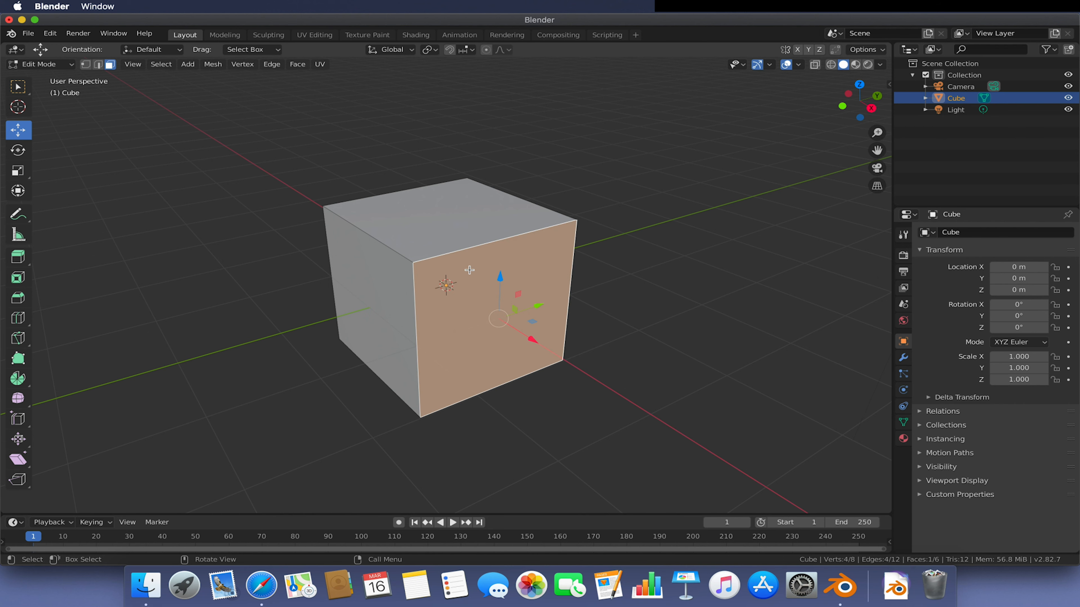
{"action": "key", "text": "ctrl+b"}
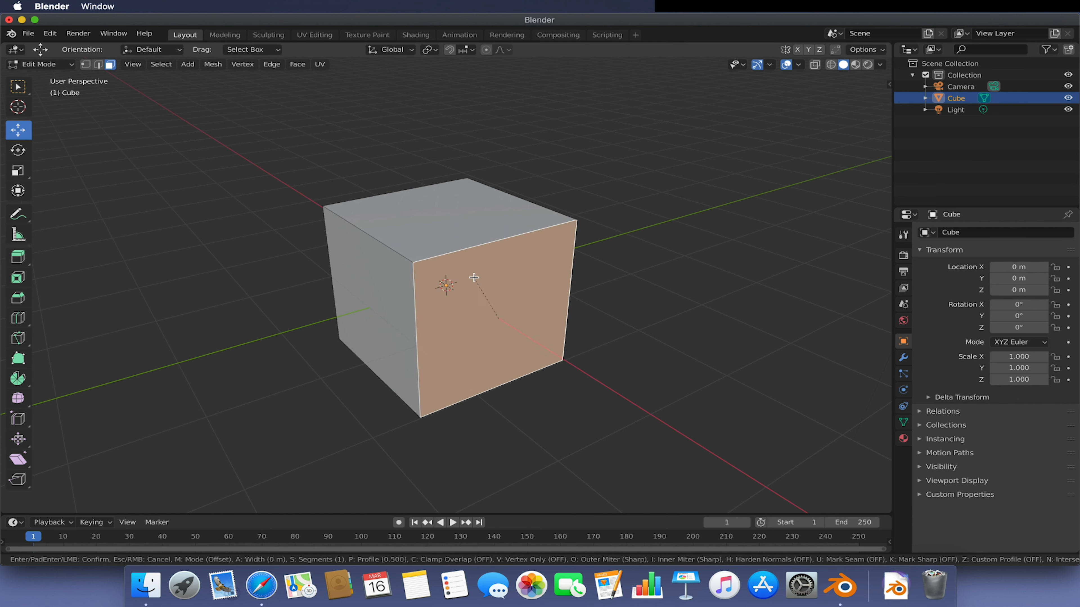
{"action": "left_click", "coordinate": [456, 255]}
{"action": "middle_click_drag", "start_coordinate": [536, 280], "coordinate": [588, 229]}
{"action": "left_click", "coordinate": [626, 255]}
{"action": "key", "text": "super+z"}
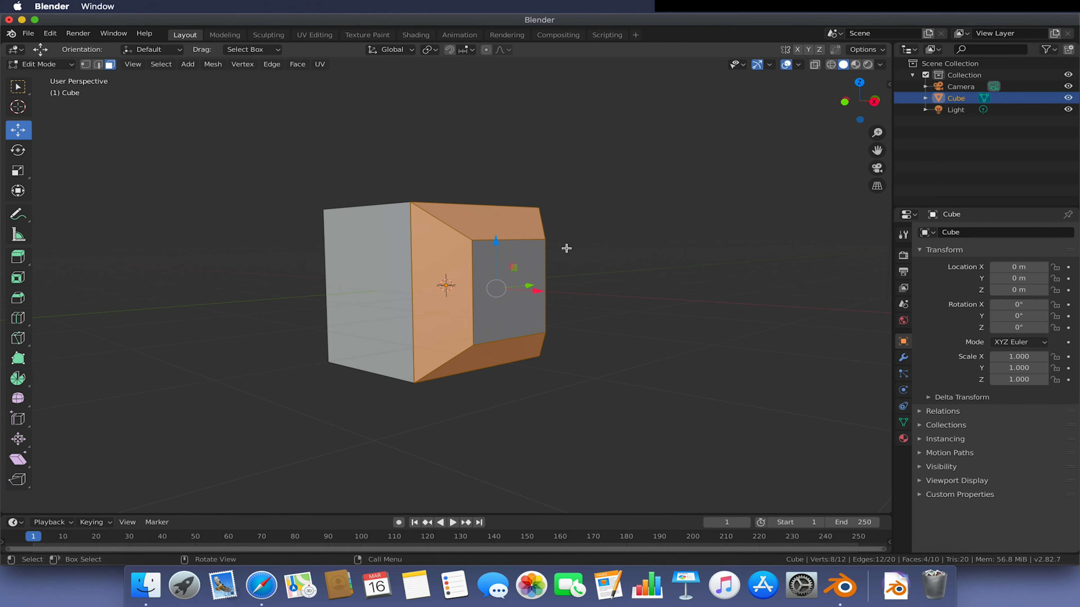
{"action": "key", "text": "super+z"}
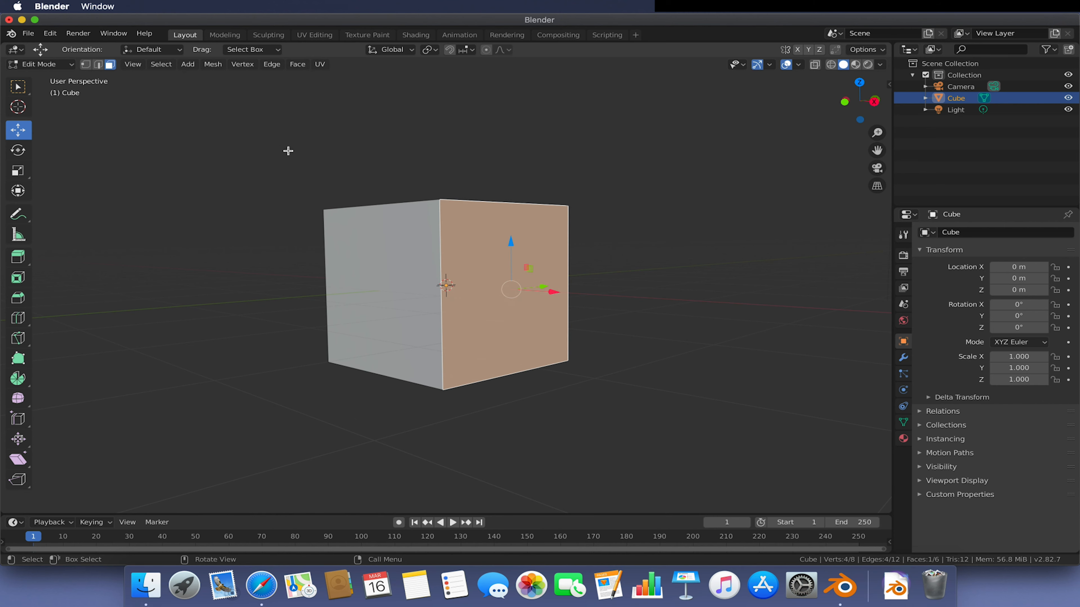
- Switch to edge selection and bevel the cube's top edge
{"action": "left_click", "coordinate": [99, 65]}
{"action": "left_click", "coordinate": [502, 202]}
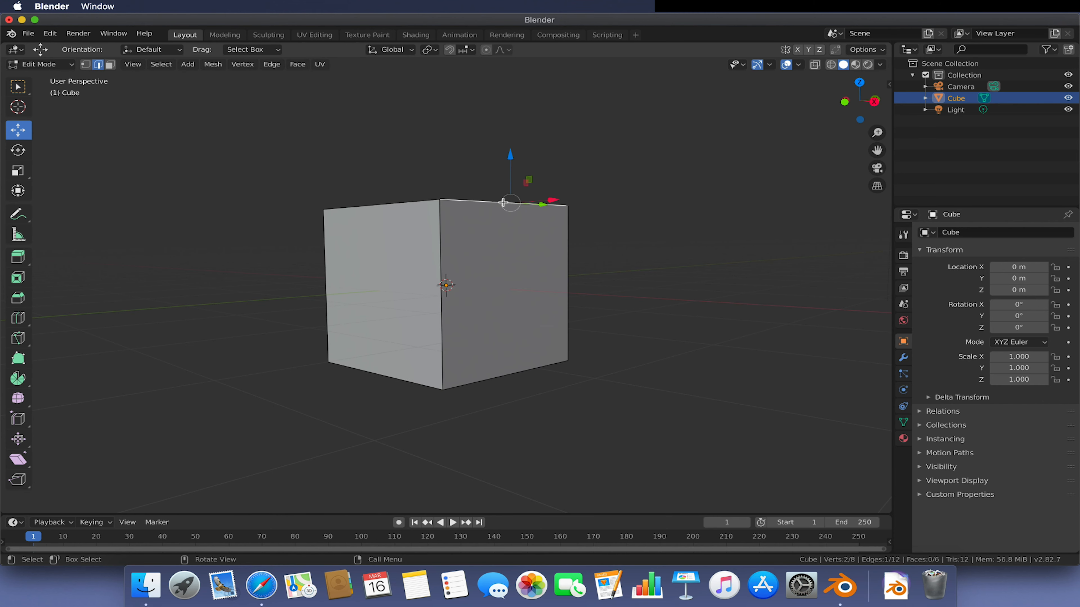
{"action": "middle_click_drag", "start_coordinate": [706, 206], "coordinate": [578, 260]}
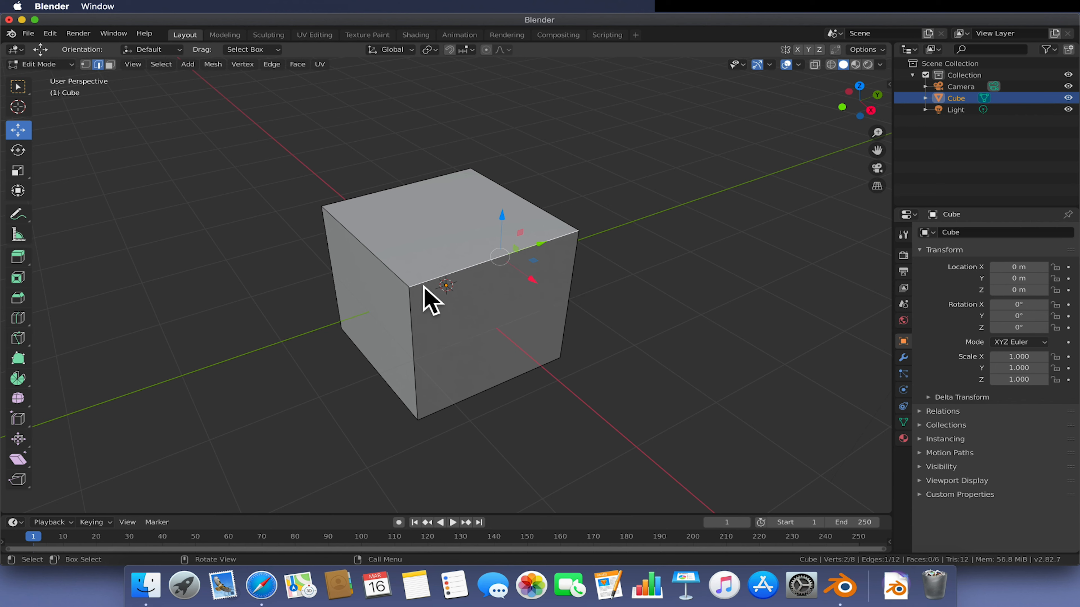
{"action": "key", "text": "ctrl+b"}
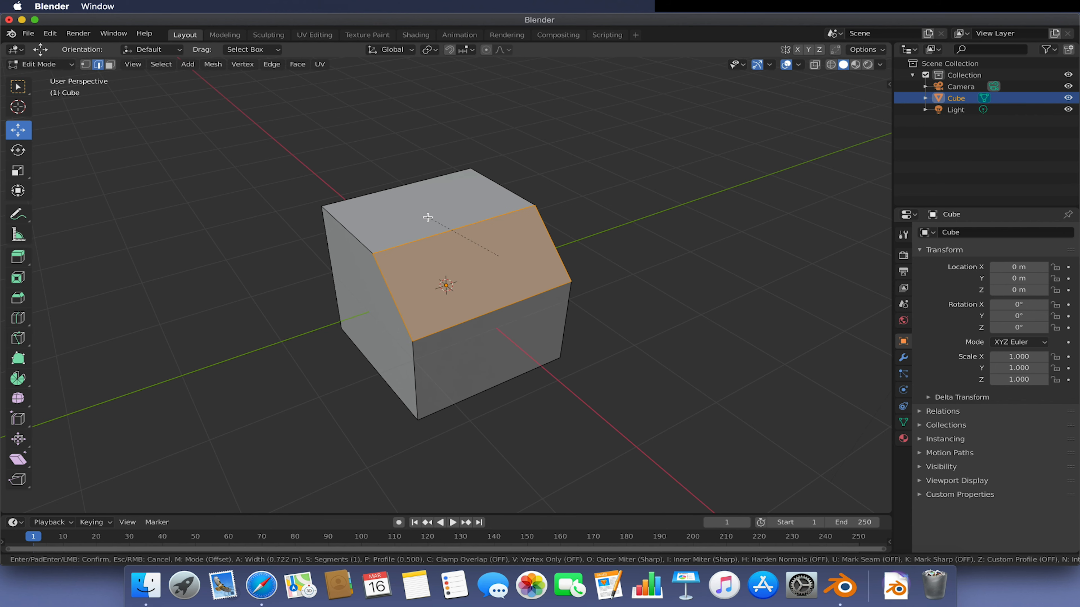
{"action": "left_click", "coordinate": [467, 221]}
{"action": "middle_click_drag", "start_coordinate": [467, 222], "coordinate": [559, 190]}
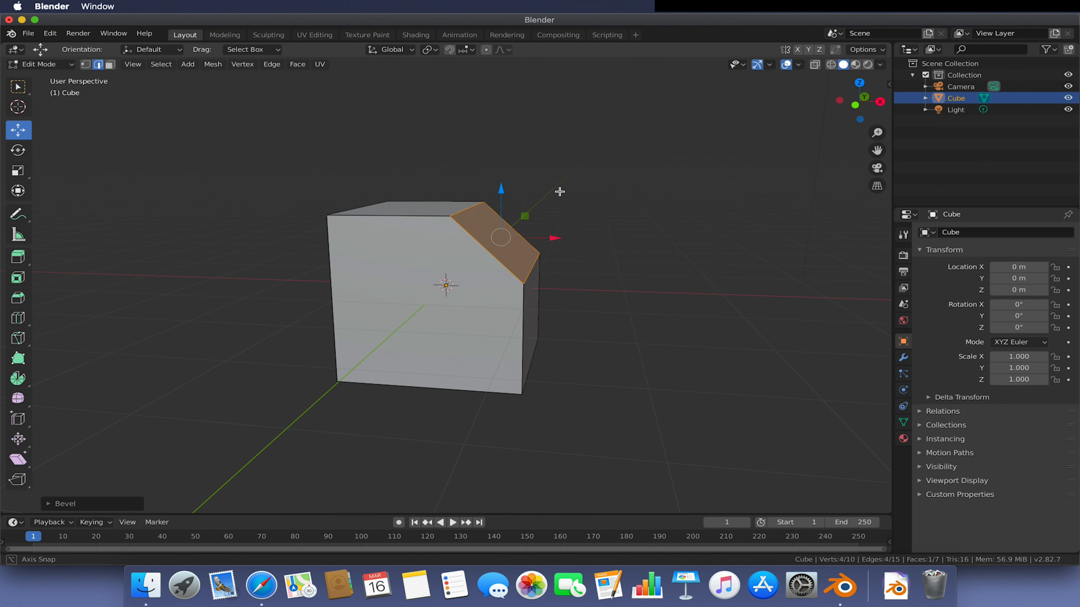
- Bevel a vertical edge on the cube's other side
{"action": "middle_click_drag", "start_coordinate": [408, 341], "coordinate": [381, 297]}
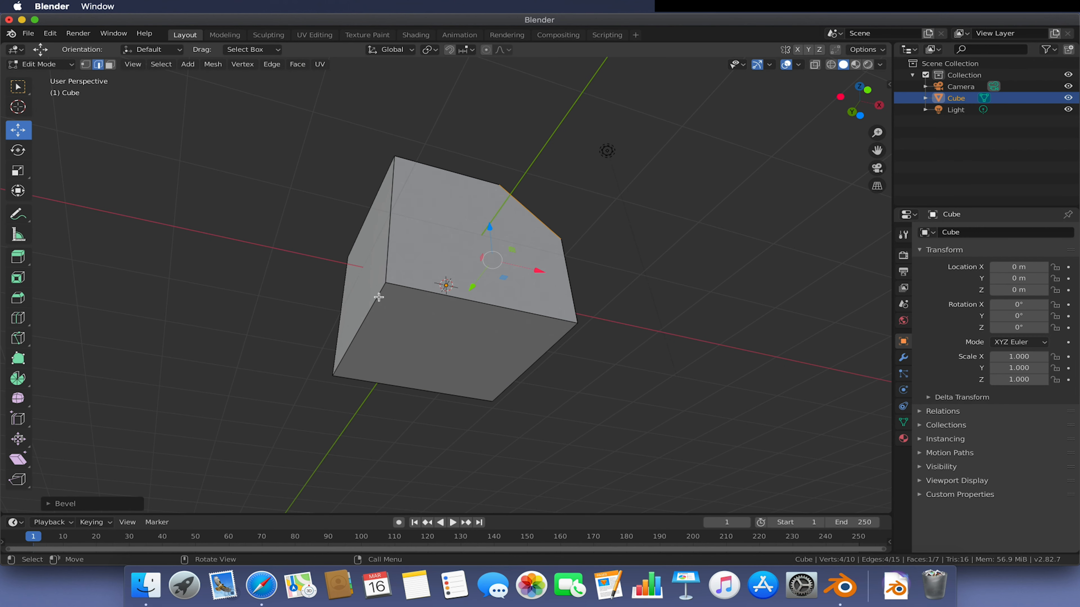
{"action": "left_click", "coordinate": [375, 299]}
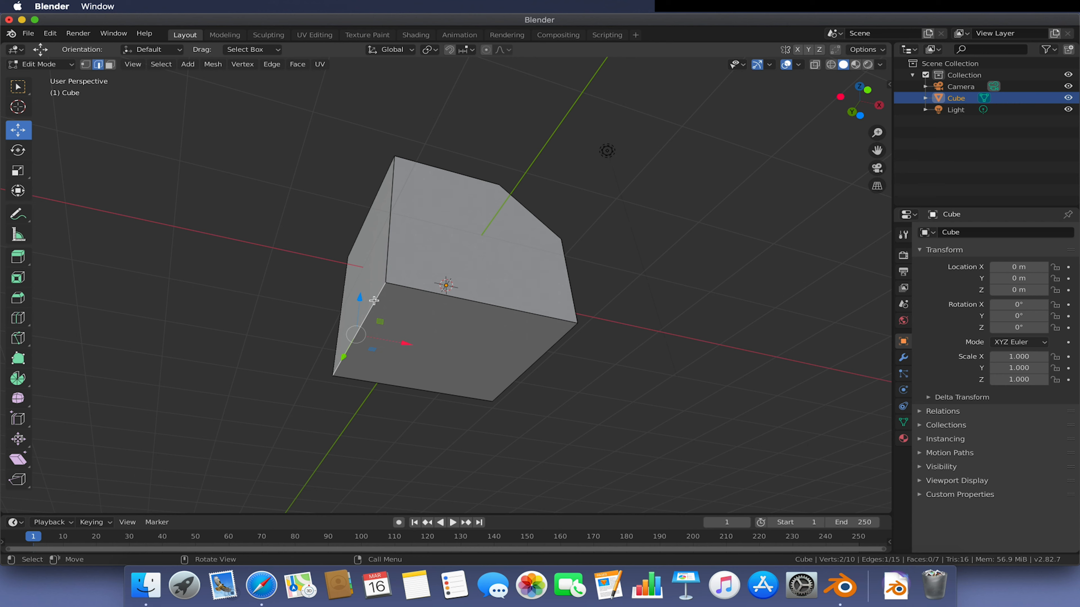
{"action": "key", "text": "ctrl+b"}
{"action": "left_click", "coordinate": [406, 275]}
{"action": "middle_click_drag", "start_coordinate": [406, 274], "coordinate": [511, 325]}
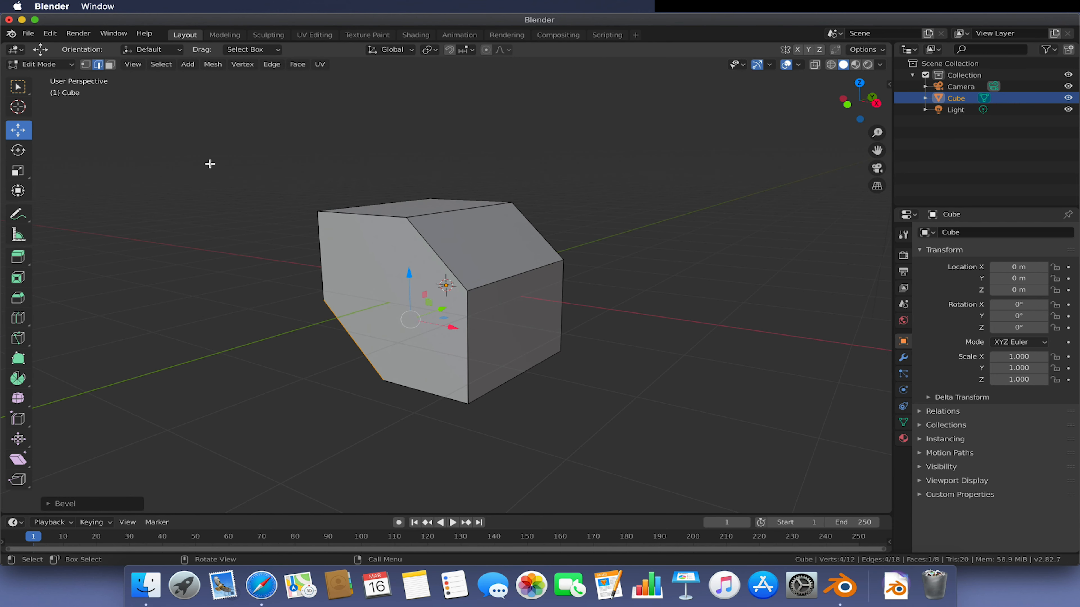
- Select two more top edges and bevel them together
{"action": "left_click", "coordinate": [501, 278]}
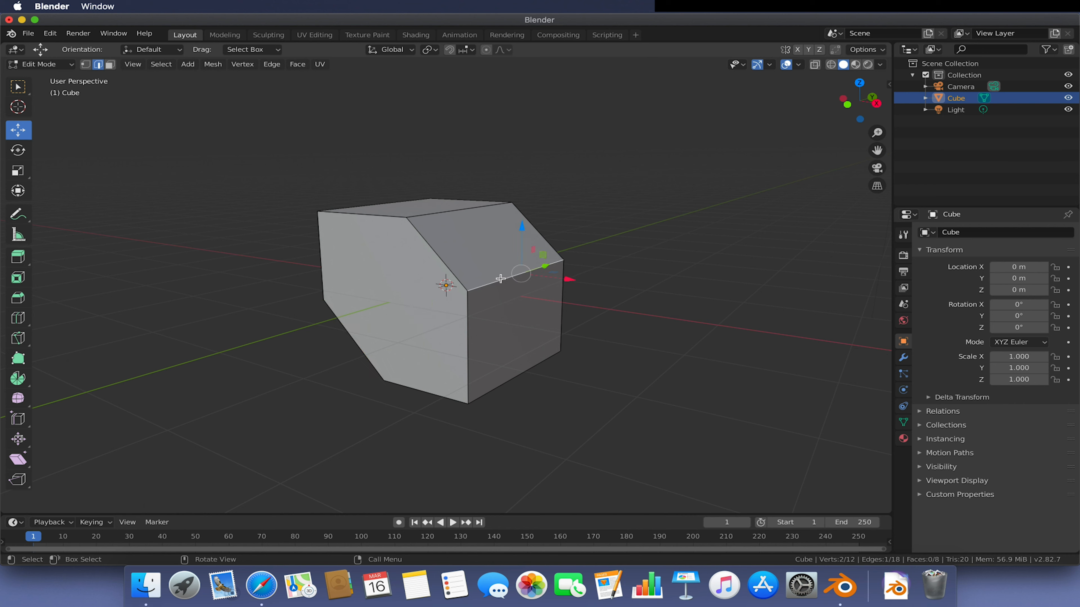
{"action": "left_click", "coordinate": [446, 212], "text": "shift"}
{"action": "key", "text": "ctrl+b"}
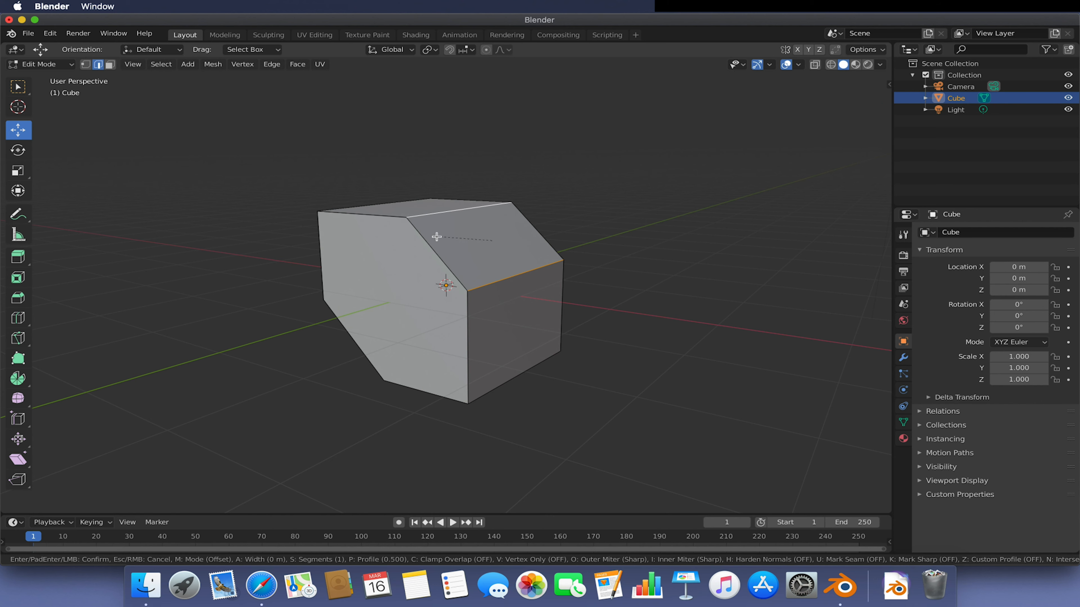
{"action": "left_click", "coordinate": [468, 302]}
{"action": "left_click", "coordinate": [614, 273]}
{"action": "middle_click_drag", "start_coordinate": [615, 273], "coordinate": [492, 211]}
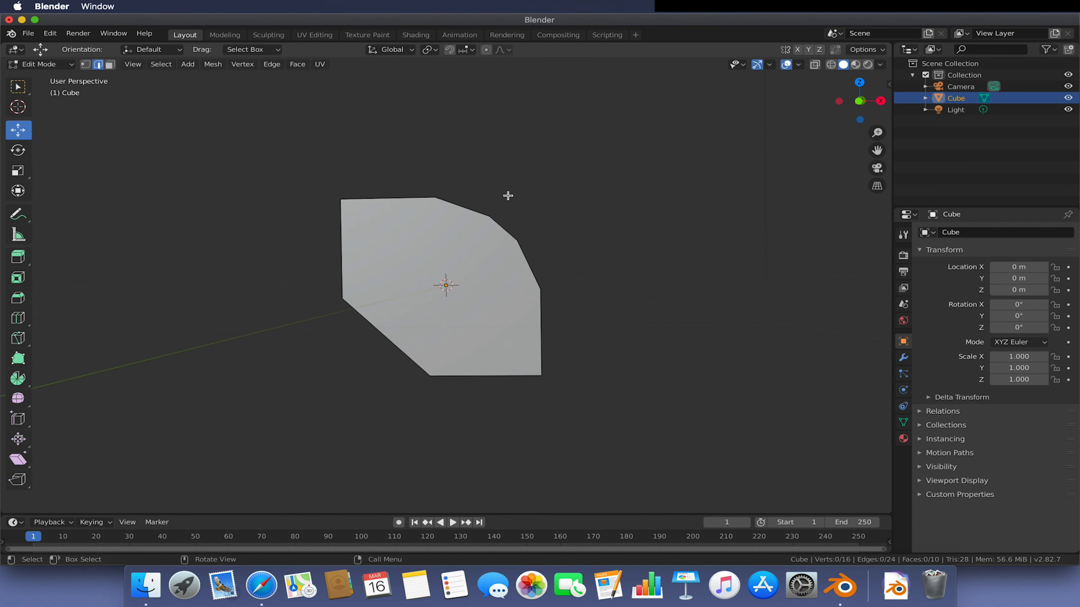
{"action": "middle_click_drag", "start_coordinate": [645, 280], "coordinate": [568, 321]}
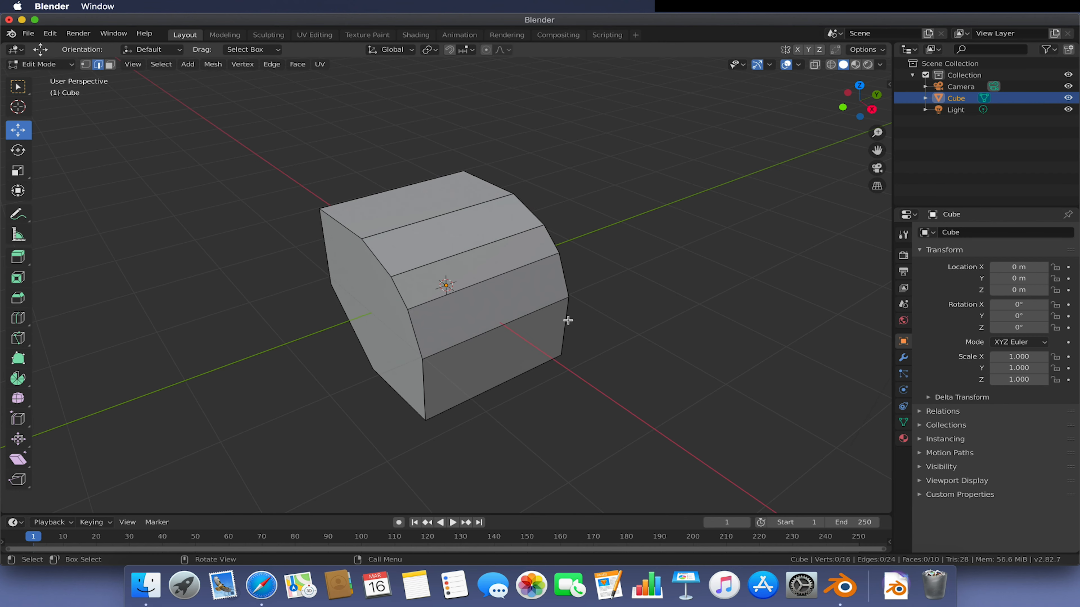
- Undo all the edge bevels to return to the plain cube
{"action": "key", "text": "ctrl+z"}
{"action": "key", "text": "ctrl+z"}
{"action": "key", "text": "ctrl+z"}
{"action": "key", "text": "ctrl+z"}
{"action": "key", "text": "ctrl+z"}
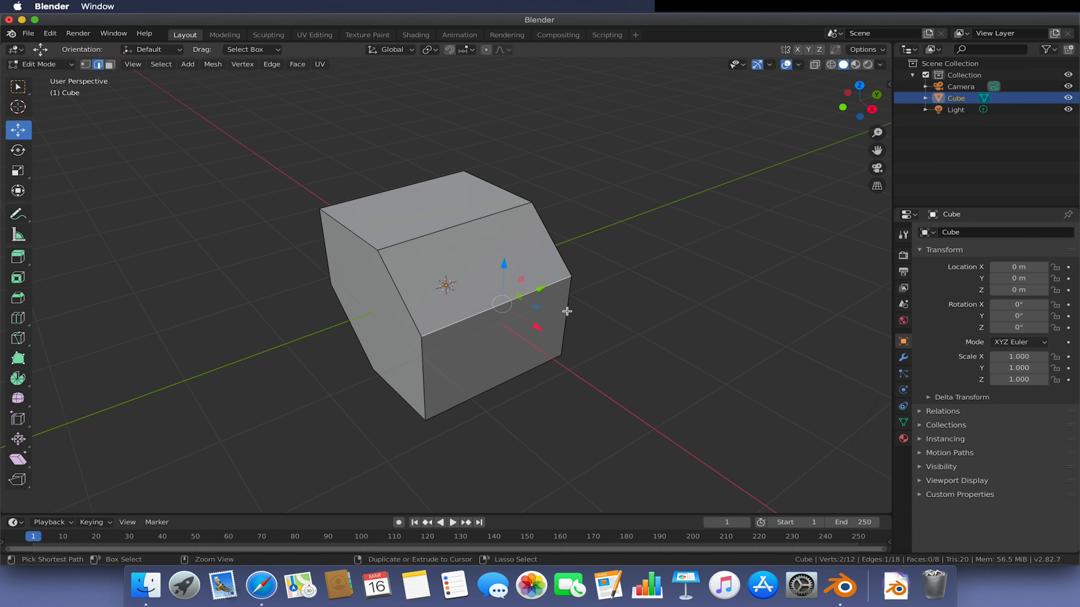
{"action": "key", "text": "ctrl+z"}
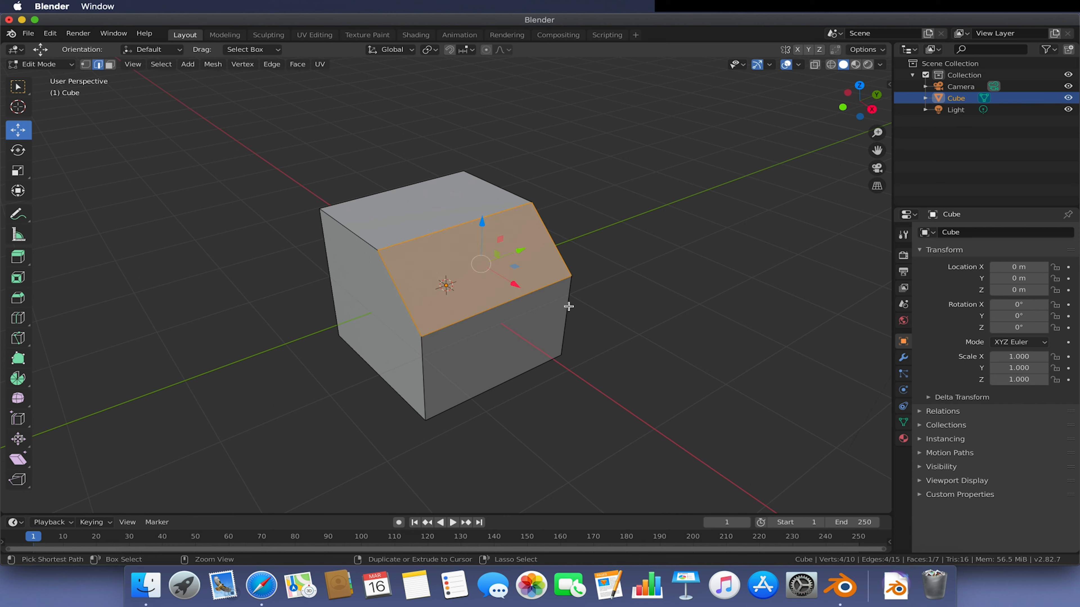
{"action": "key", "text": "ctrl+z"}
{"action": "mouse_move", "coordinate": [598, 267]}
{"action": "middle_mouse_down"}
{"action": "mouse_move", "coordinate": [642, 243]}
{"action": "mouse_move", "coordinate": [602, 248]}
{"action": "middle_mouse_up"}
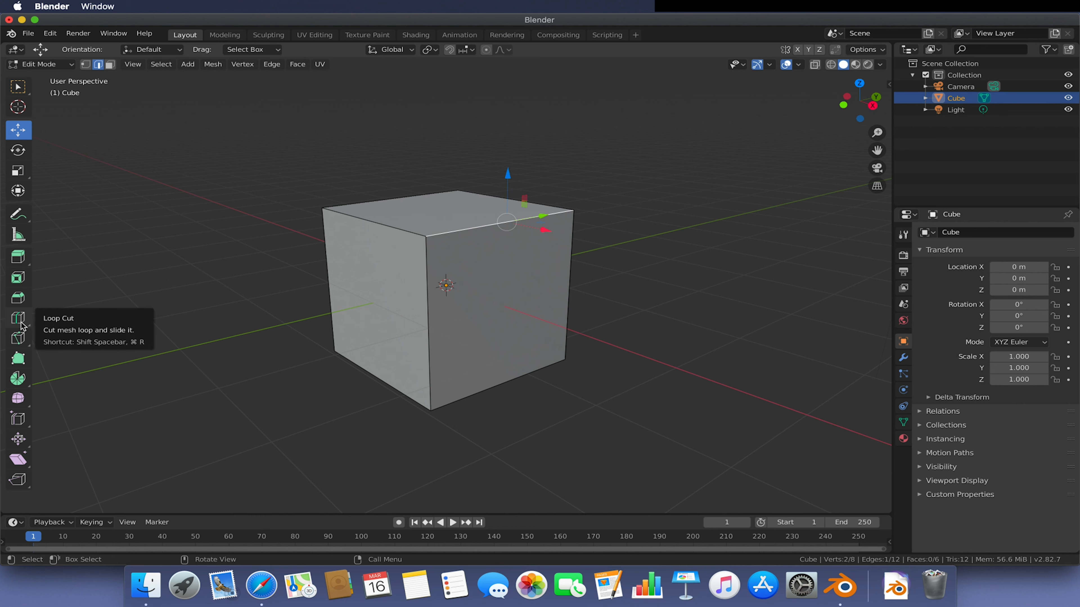
- Try the Smooth tool on the cube's vertices, then undo the smoothing
{"action": "left_click", "coordinate": [18, 404]}
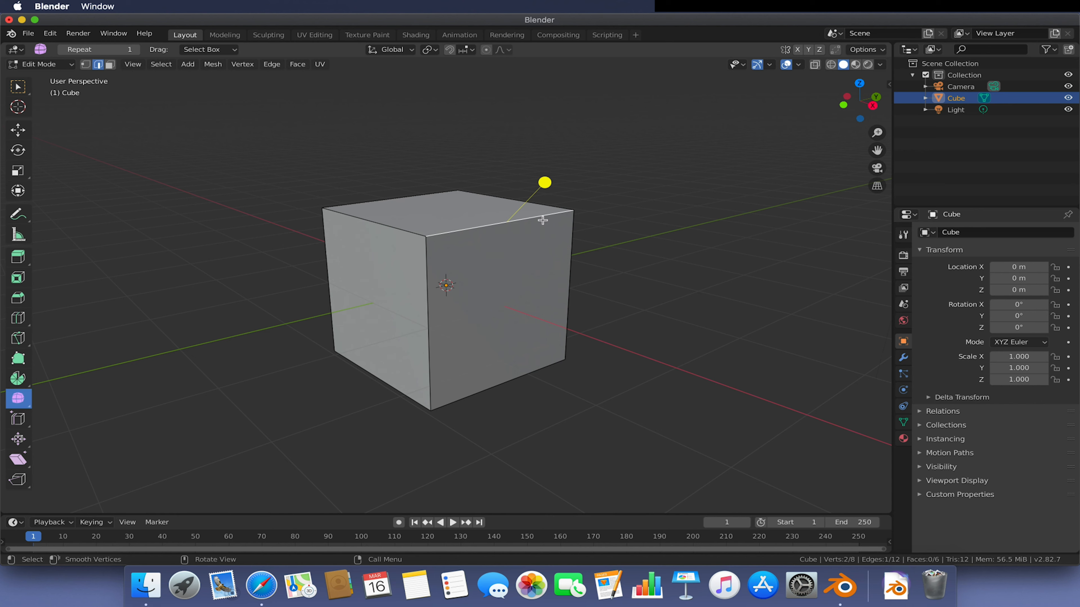
{"action": "left_click_drag", "start_coordinate": [544, 181], "coordinate": [623, 307]}
{"action": "left_click", "coordinate": [639, 271]}
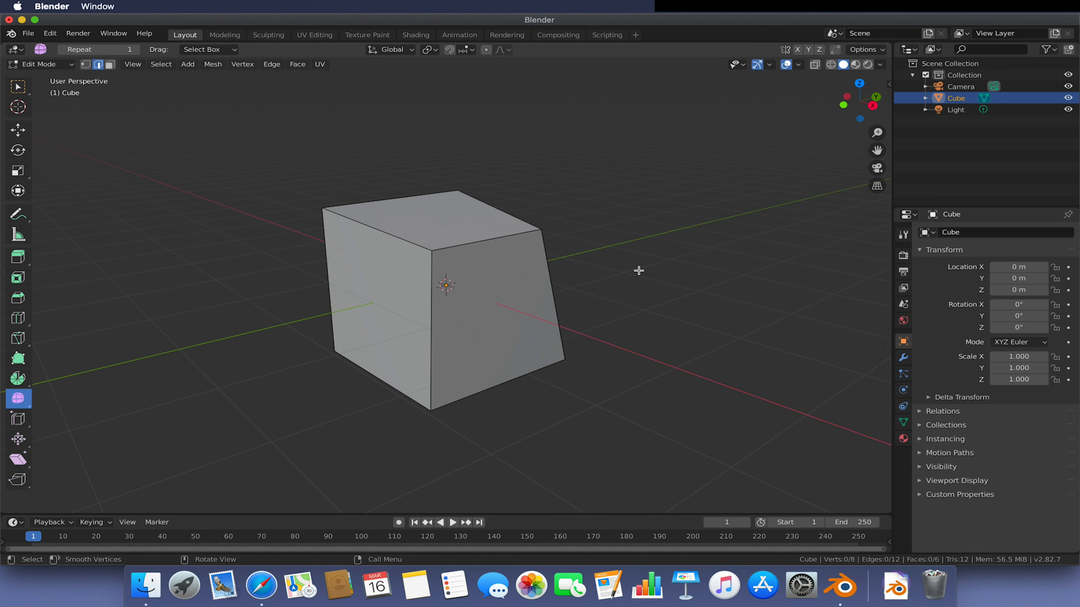
{"action": "key", "text": "ctrl+z"}
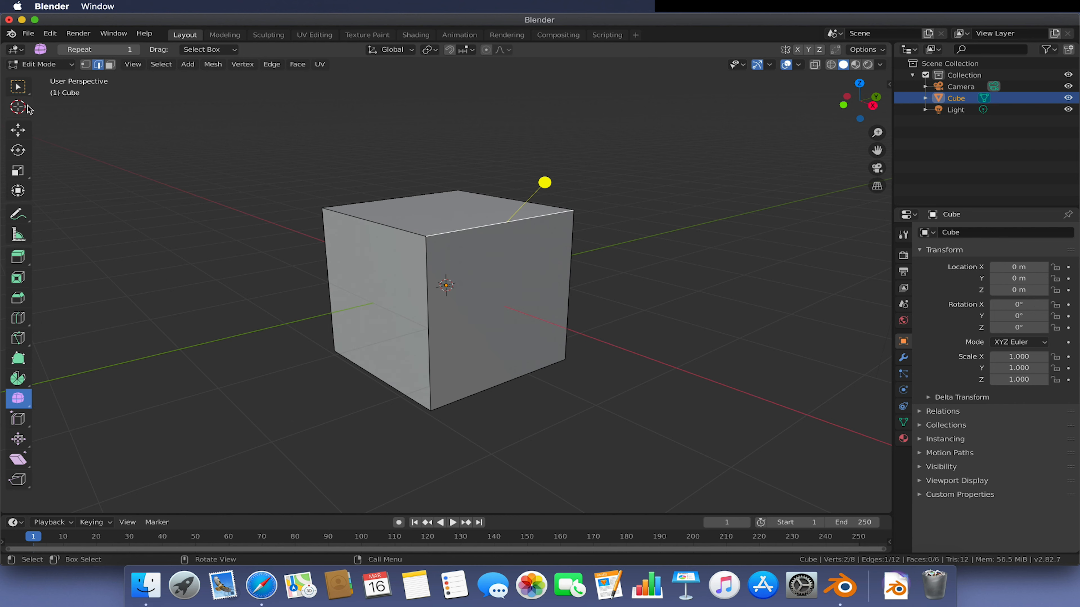
- Return to the Move tool, deselect everything and switch back to Object Mode
{"action": "left_click", "coordinate": [18, 130]}
{"action": "left_click", "coordinate": [187, 221]}
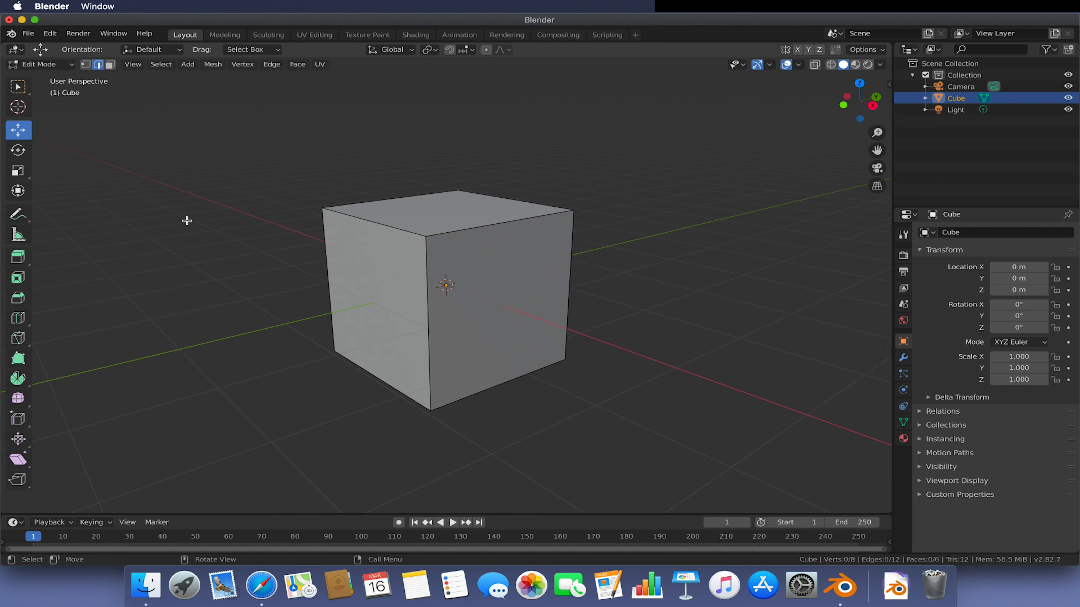
{"action": "middle_click_drag", "start_coordinate": [378, 219], "coordinate": [395, 234]}
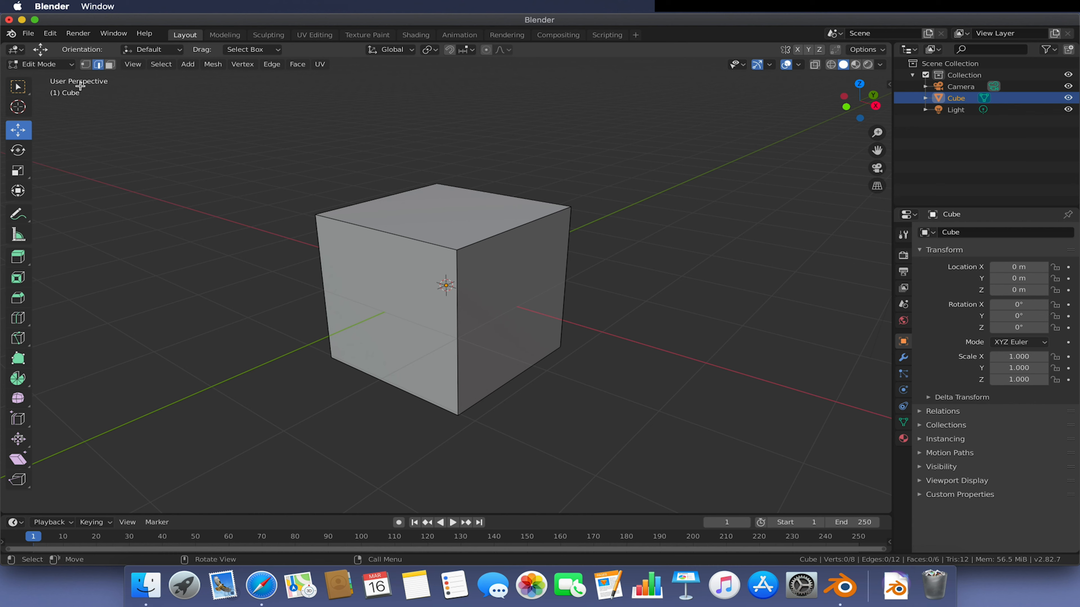
{"action": "key", "text": "Tab"}
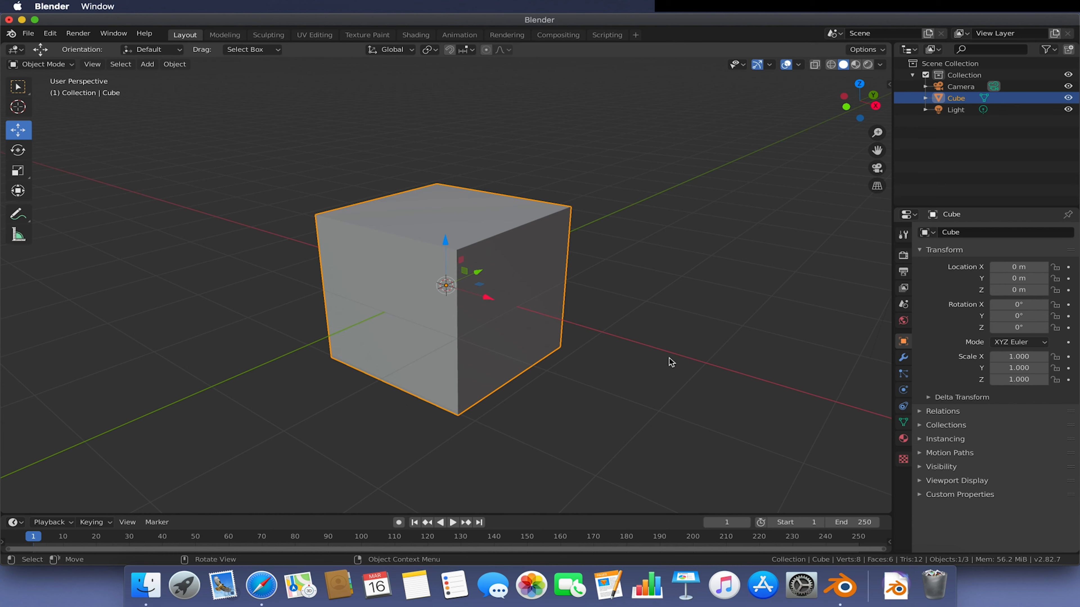
{"action": "left_click", "coordinate": [634, 332]}
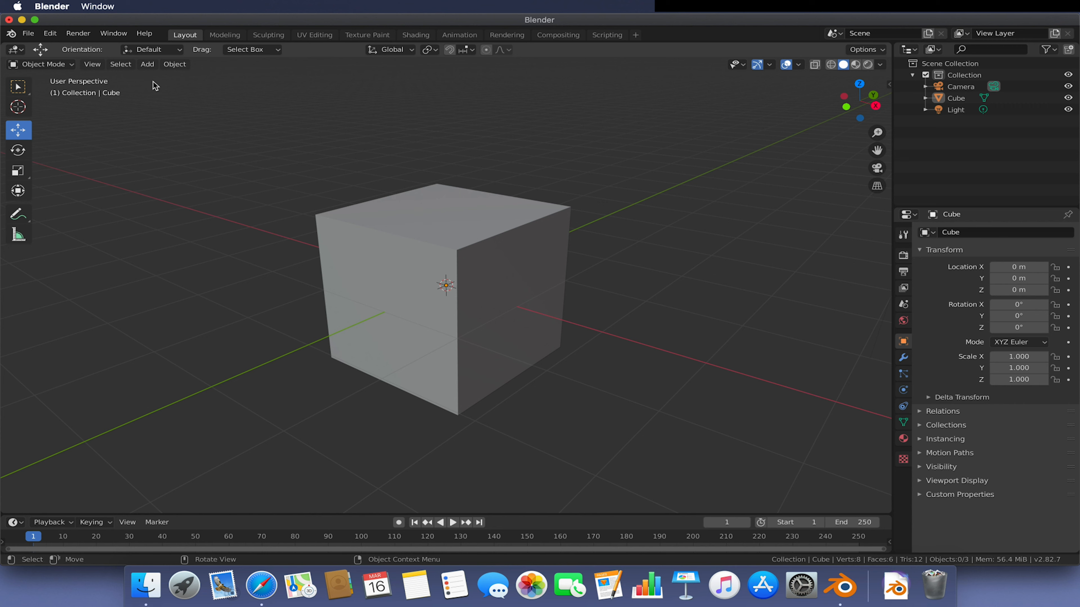
- Add a cylinder mesh and move it to about 0.83 m X and 0.49 m Z, overlapping the cube
{"action": "left_click", "coordinate": [149, 66]}
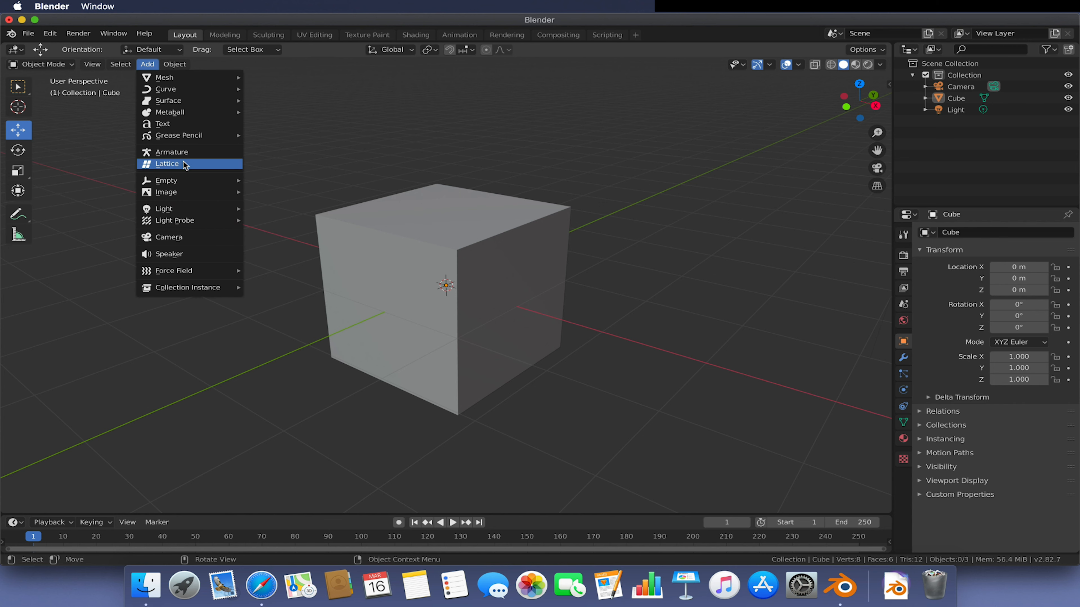
{"action": "mouse_move", "coordinate": [194, 196]}
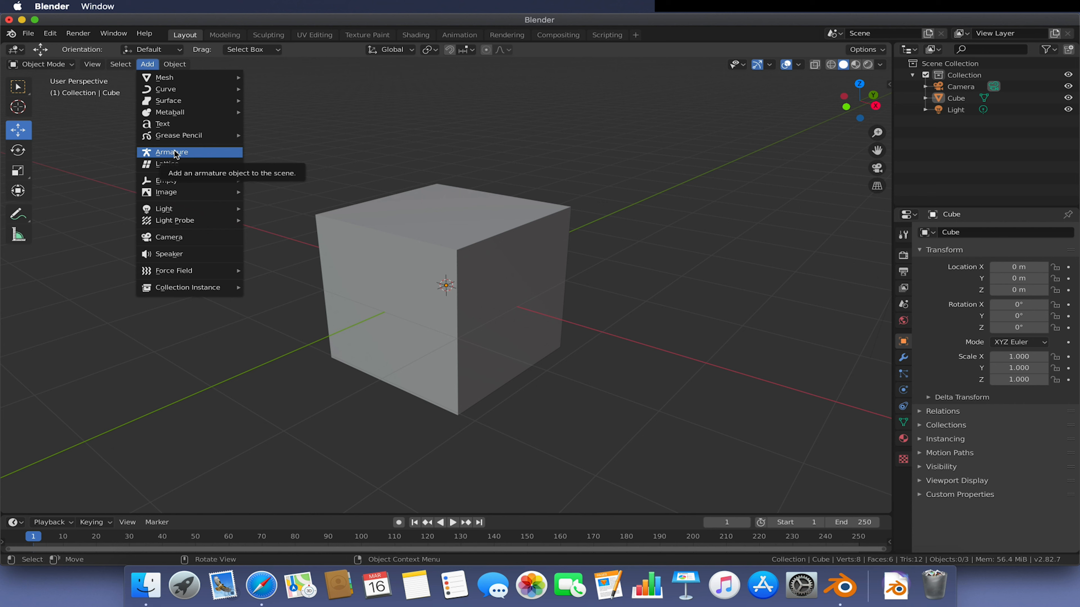
{"action": "mouse_move", "coordinate": [178, 212]}
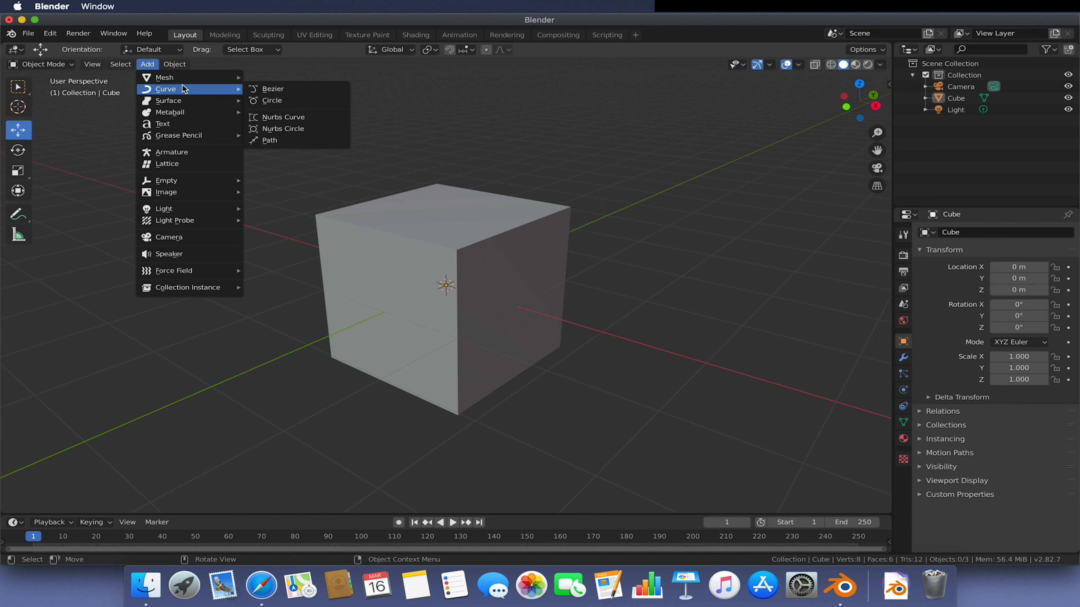
{"action": "mouse_move", "coordinate": [189, 83]}
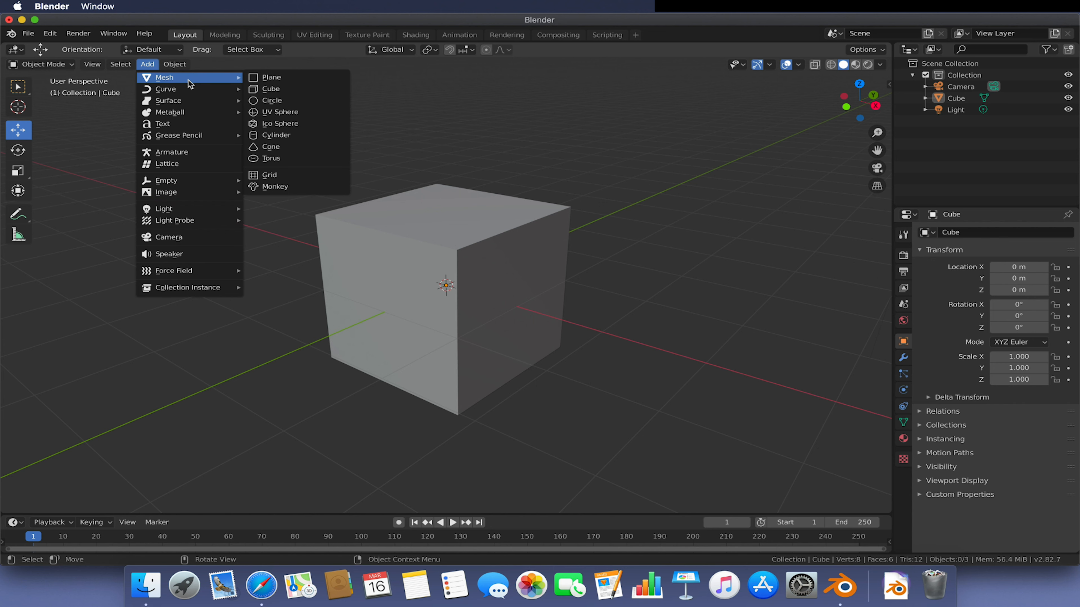
{"action": "left_click", "coordinate": [278, 135]}
{"action": "left_click_drag", "start_coordinate": [486, 298], "coordinate": [548, 333]}
{"action": "left_click_drag", "start_coordinate": [502, 261], "coordinate": [493, 208]}
{"action": "middle_click_drag", "start_coordinate": [655, 265], "coordinate": [591, 299]}
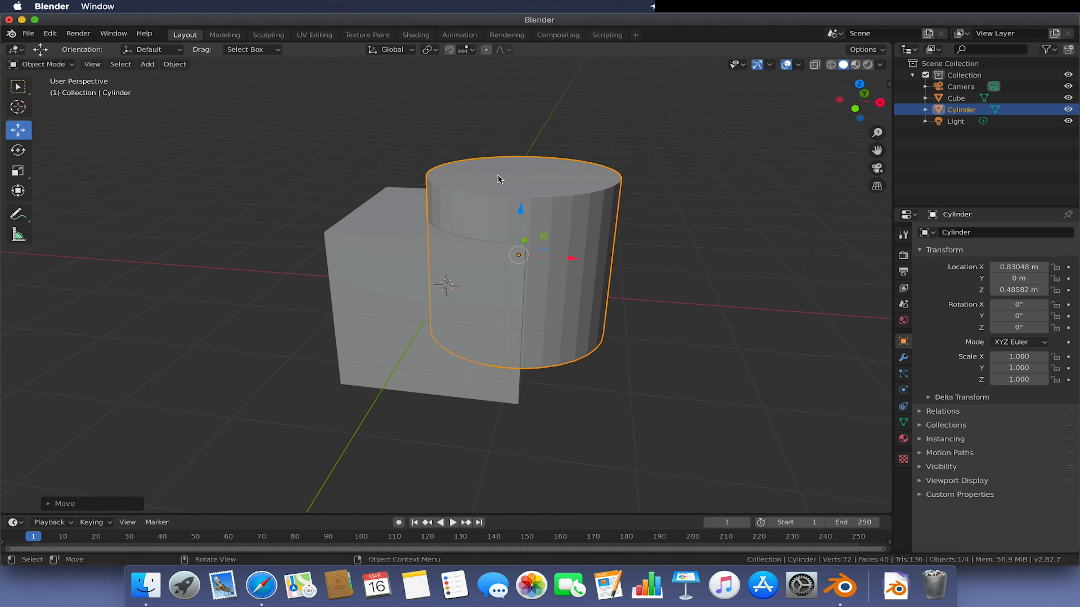
- Select the cube and add a Boolean modifier in Difference mode using the Cylinder as its object
{"action": "left_click", "coordinate": [415, 256]}
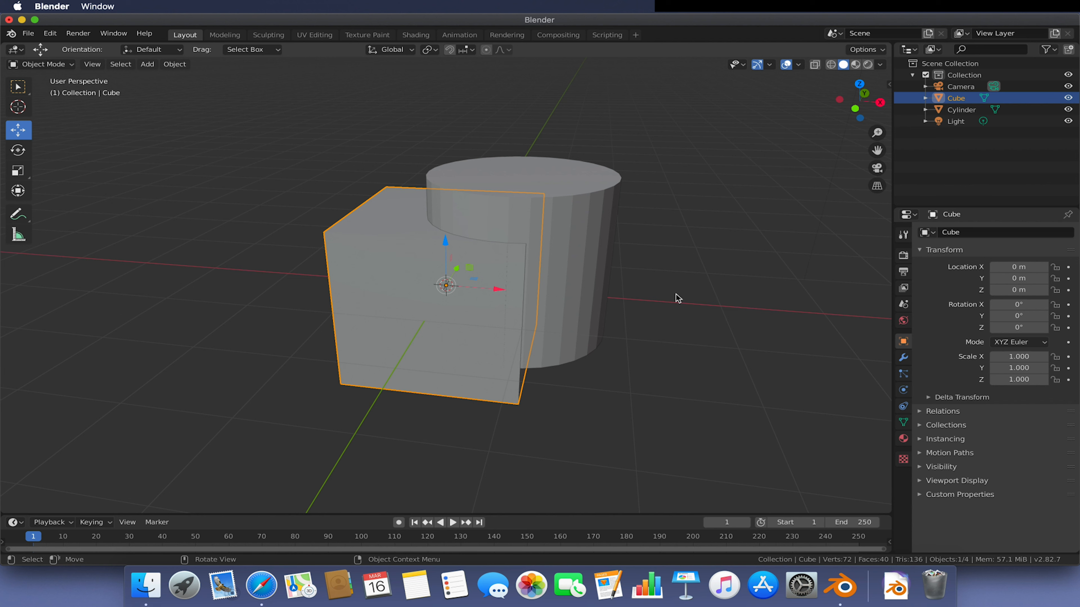
{"action": "left_click", "coordinate": [903, 359]}
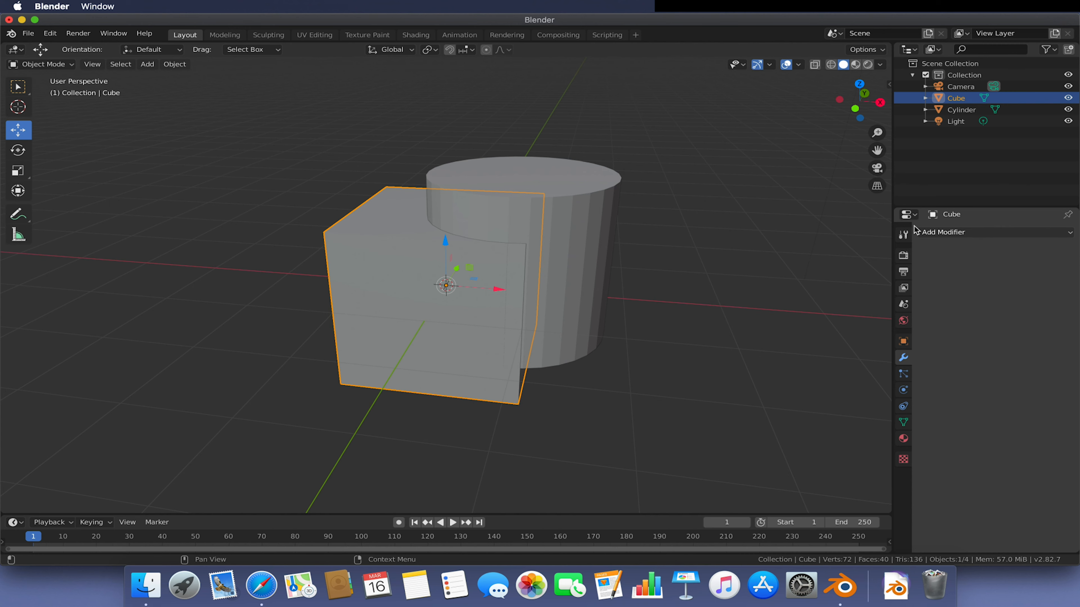
{"action": "left_click", "coordinate": [952, 233]}
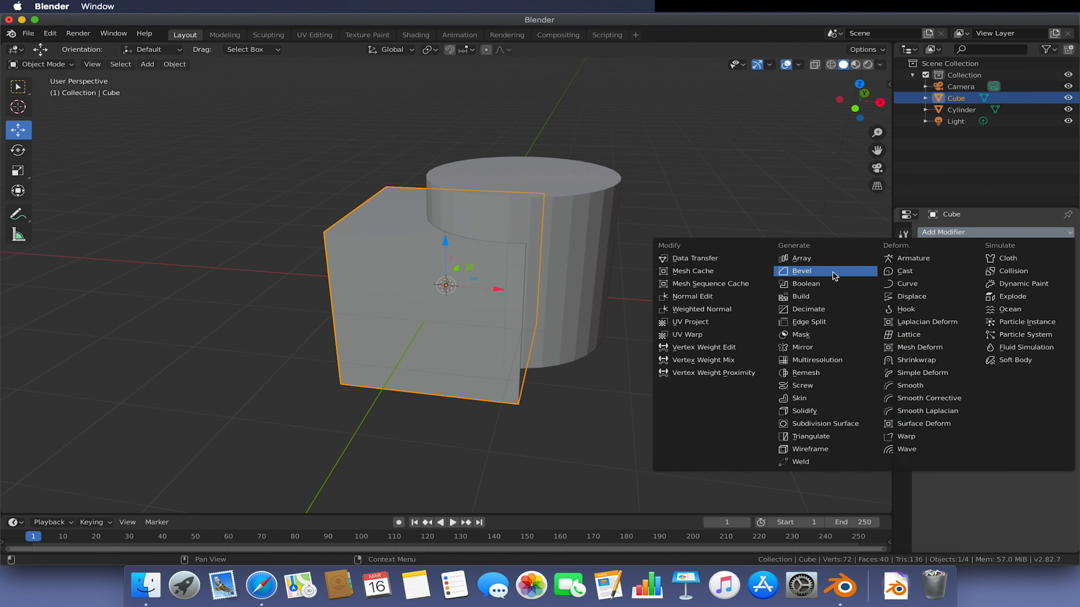
{"action": "left_click", "coordinate": [817, 284]}
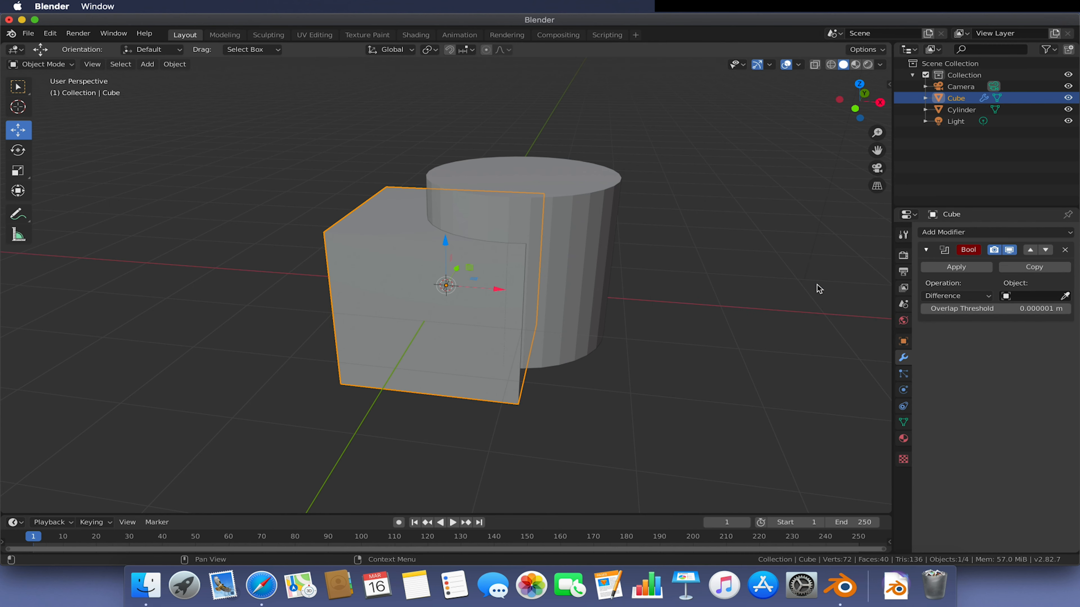
{"action": "left_click", "coordinate": [1030, 297]}
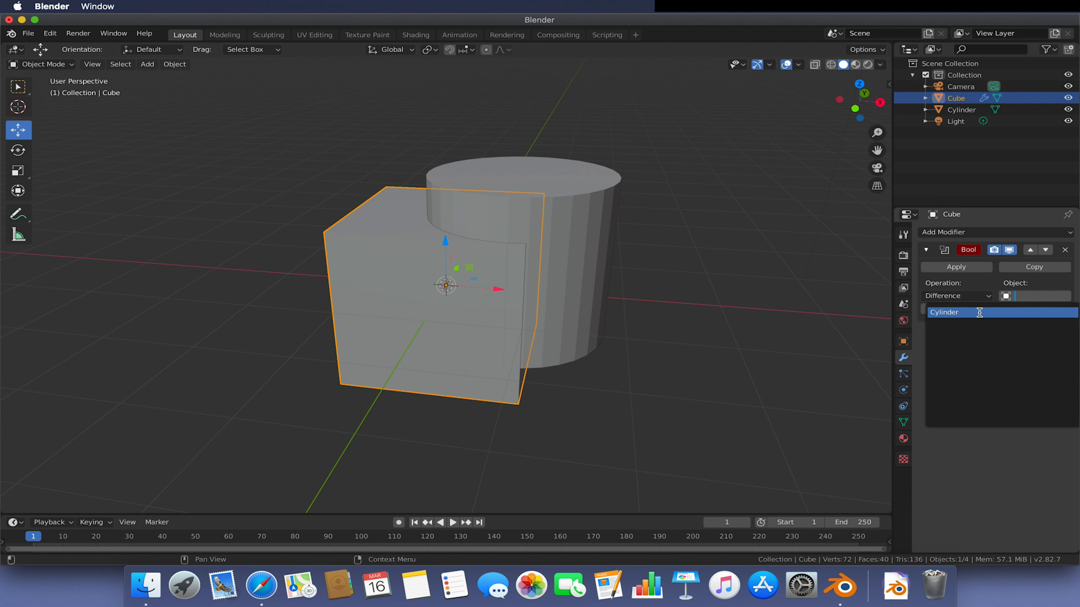
{"action": "left_click", "coordinate": [979, 313]}
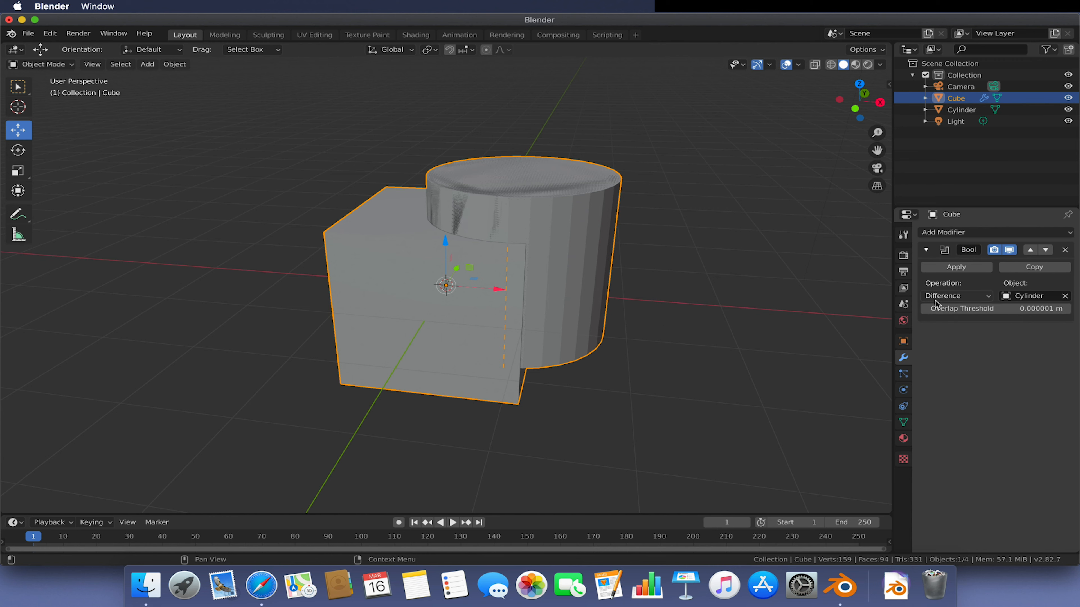
- Apply the Boolean modifier and move the cylinder aside, then undo the move and the apply
{"action": "left_click", "coordinate": [958, 298]}
{"action": "left_click", "coordinate": [956, 266]}
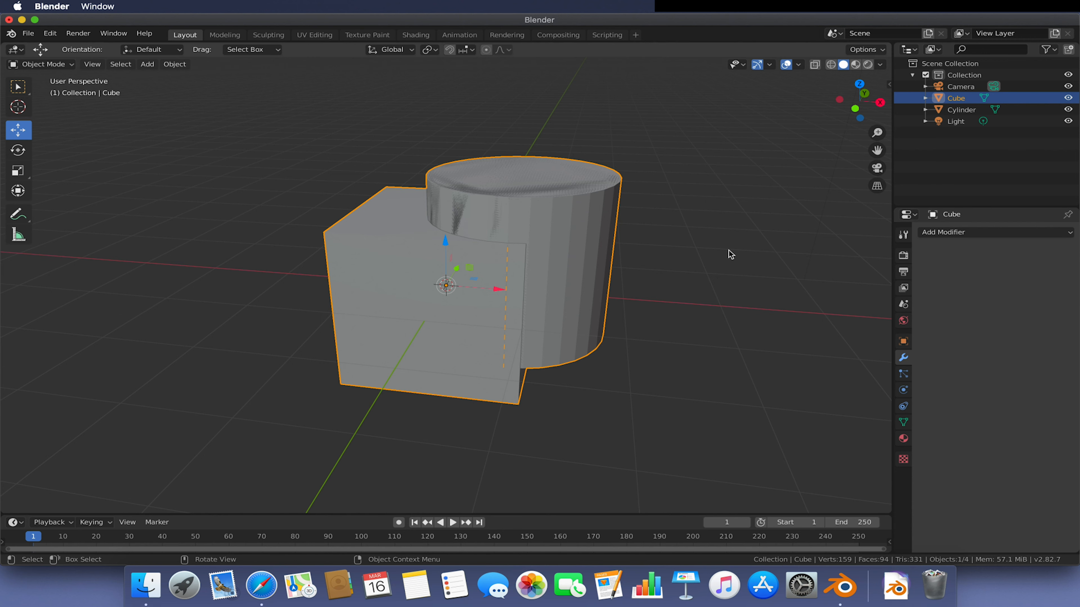
{"action": "left_click", "coordinate": [563, 231]}
{"action": "left_click_drag", "start_coordinate": [572, 258], "coordinate": [827, 275]}
{"action": "left_click", "coordinate": [525, 227]}
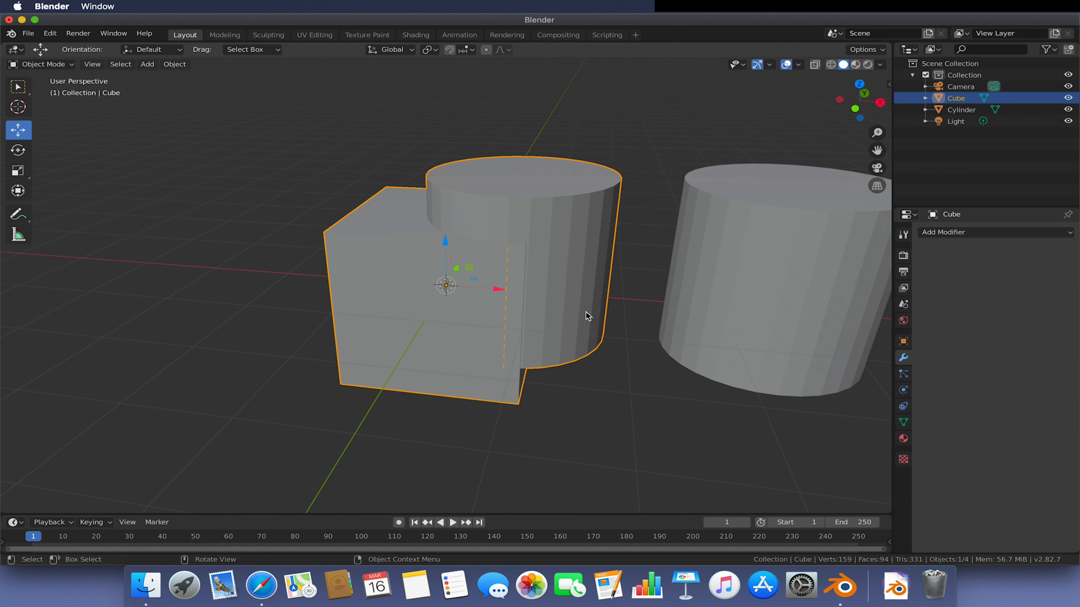
{"action": "key", "text": "super+z"}
{"action": "key", "text": "super+z"}
{"action": "key", "text": "super+z"}
{"action": "key", "text": "super+z"}
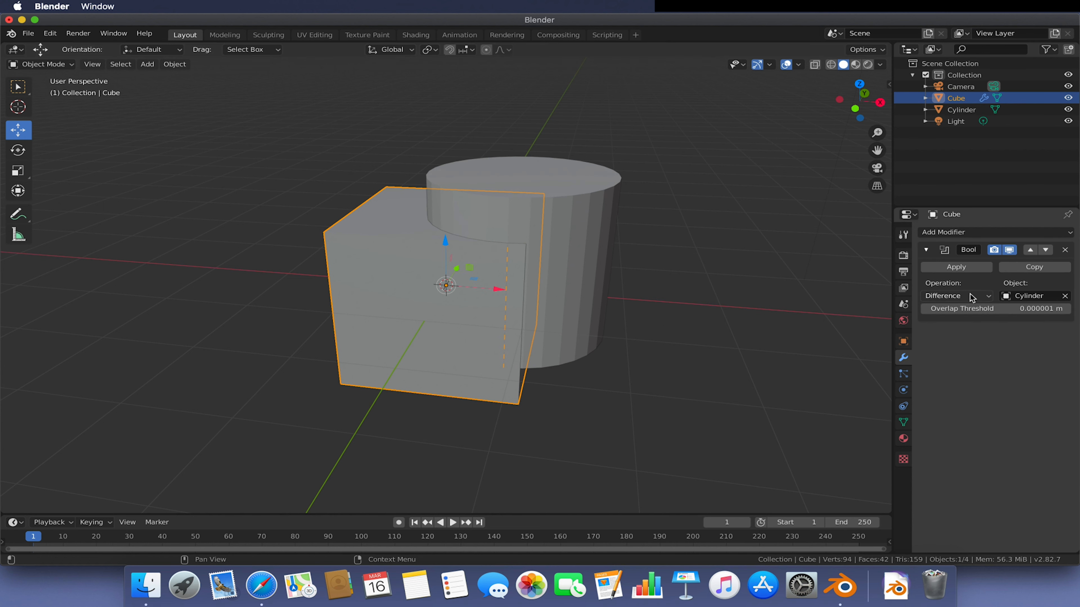
- Apply the Boolean modifier to the cube and move the cylinder away from it
{"action": "left_click", "coordinate": [952, 267]}
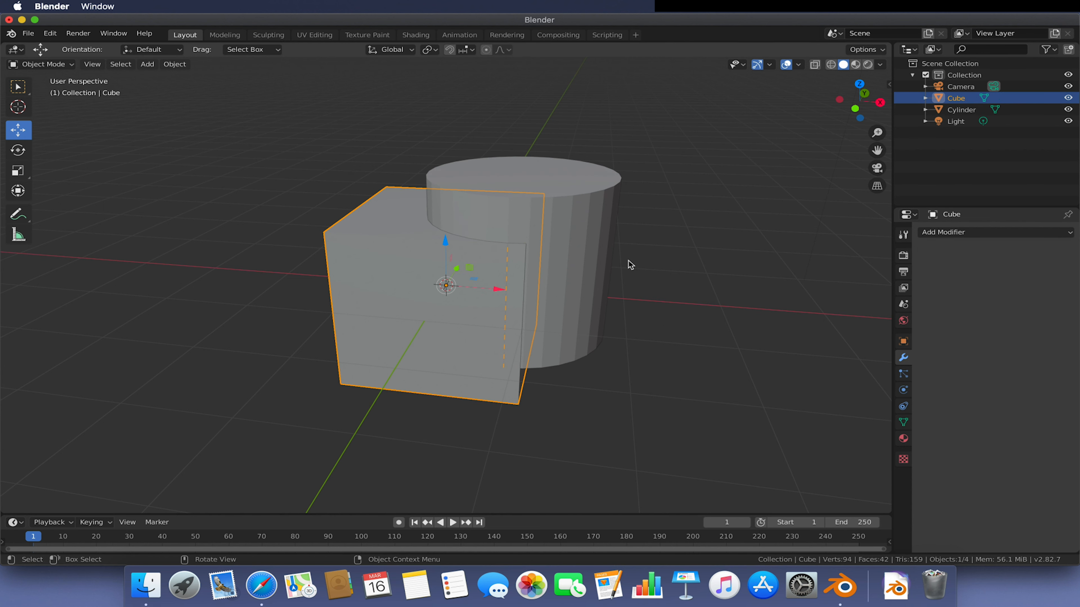
{"action": "left_click", "coordinate": [584, 245]}
{"action": "left_click_drag", "start_coordinate": [572, 258], "coordinate": [748, 271]}
- Enter Edit Mode on the cube in face selection and select the flat face inside the cut
{"action": "left_click", "coordinate": [408, 289]}
{"action": "middle_click_drag", "start_coordinate": [552, 263], "coordinate": [477, 298]}
{"action": "scroll", "coordinate": [477, 263], "scroll_direction": "up", "scroll_amount": 4}
{"action": "middle_click_drag", "start_coordinate": [645, 308], "coordinate": [600, 272]}
{"action": "key", "text": "Tab"}
{"action": "left_click", "coordinate": [110, 65]}
{"action": "left_click", "coordinate": [552, 213]}
{"action": "left_click_drag", "start_coordinate": [563, 196], "coordinate": [612, 158]}
- Extrude the selected face about 0.94 m along its normal, then undo the extrusion
{"action": "key", "text": "e"}
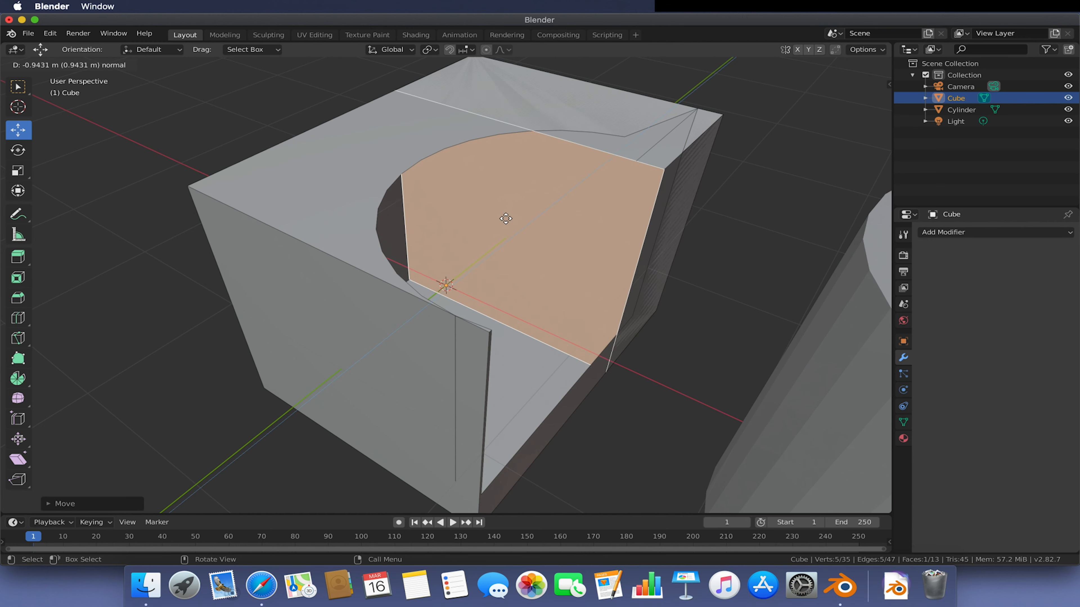
{"action": "left_click", "coordinate": [670, 216]}
{"action": "middle_click_drag", "start_coordinate": [670, 217], "coordinate": [633, 207]}
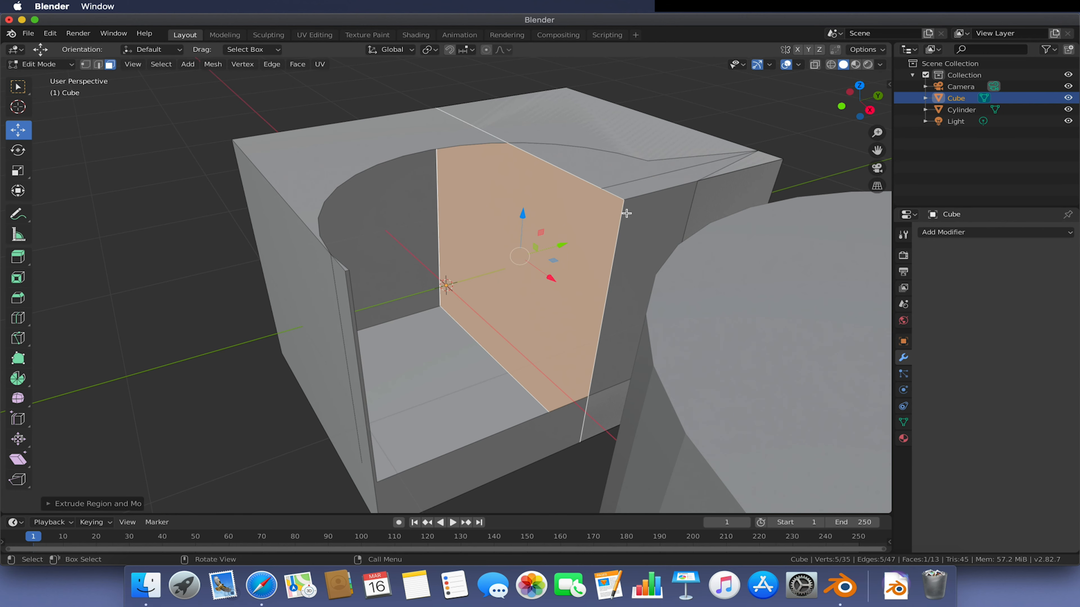
{"action": "key", "text": "ctrl+z"}
{"action": "key", "text": "ctrl+z"}
{"action": "key", "text": "ctrl+z"}
- Render an image of the scene and close the render window
{"action": "middle_click_drag", "start_coordinate": [542, 198], "coordinate": [587, 196]}
{"action": "scroll", "coordinate": [566, 208], "scroll_direction": "up", "scroll_amount": 4}
{"action": "scroll", "coordinate": [614, 218], "scroll_direction": "down", "scroll_amount": 7}
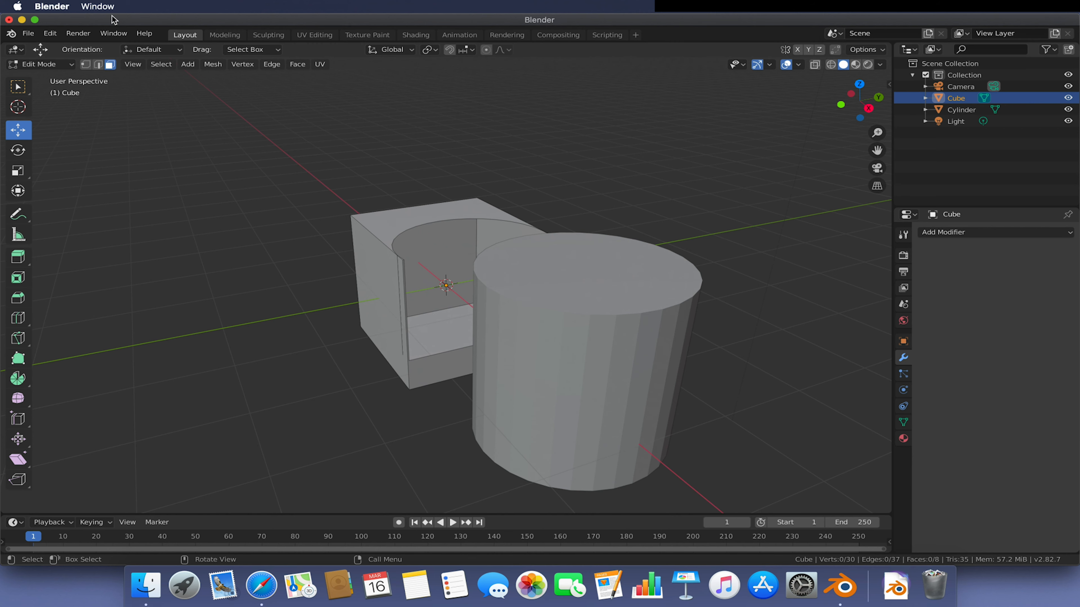
{"action": "middle_click_drag", "start_coordinate": [374, 200], "coordinate": [442, 212]}
{"action": "left_click", "coordinate": [73, 34]}
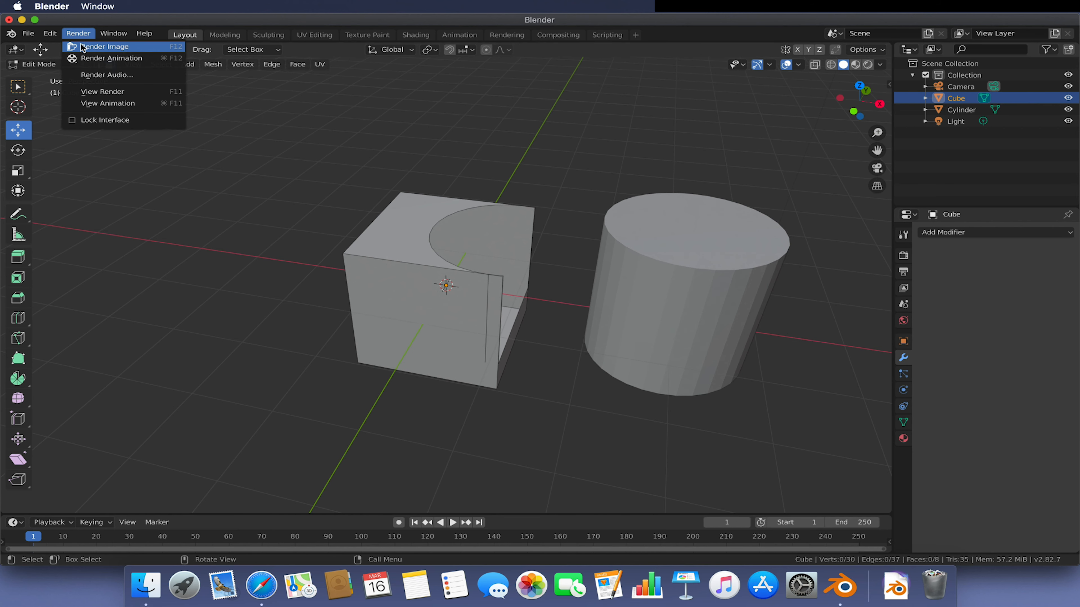
{"action": "left_click", "coordinate": [100, 48]}
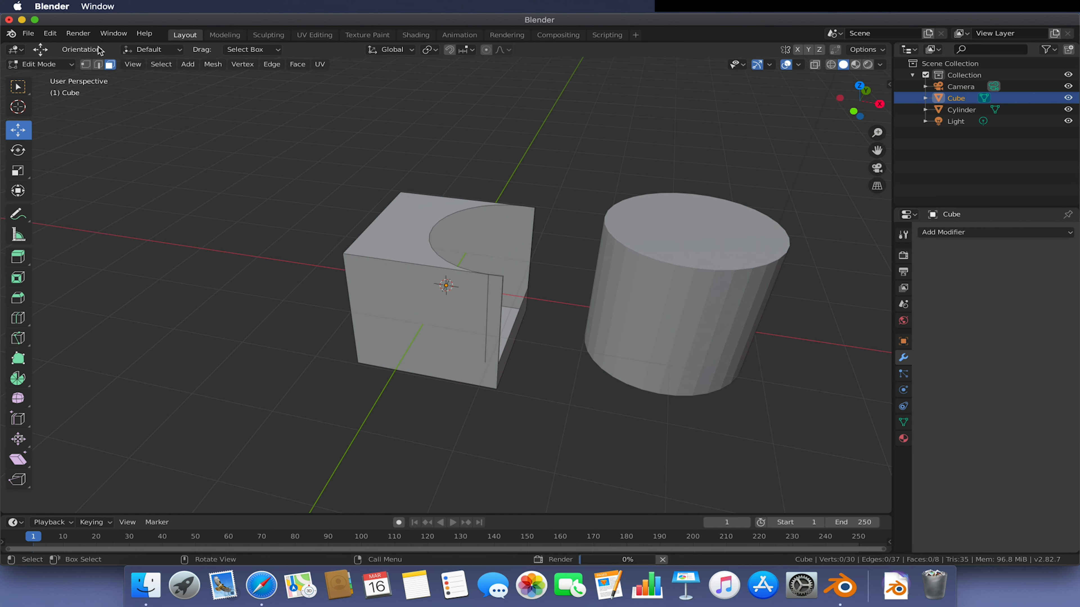
{"action": "scroll", "coordinate": [412, 204], "scroll_direction": "down", "scroll_amount": 3}
{"action": "scroll", "coordinate": [413, 204], "scroll_direction": "up", "scroll_amount": 3}
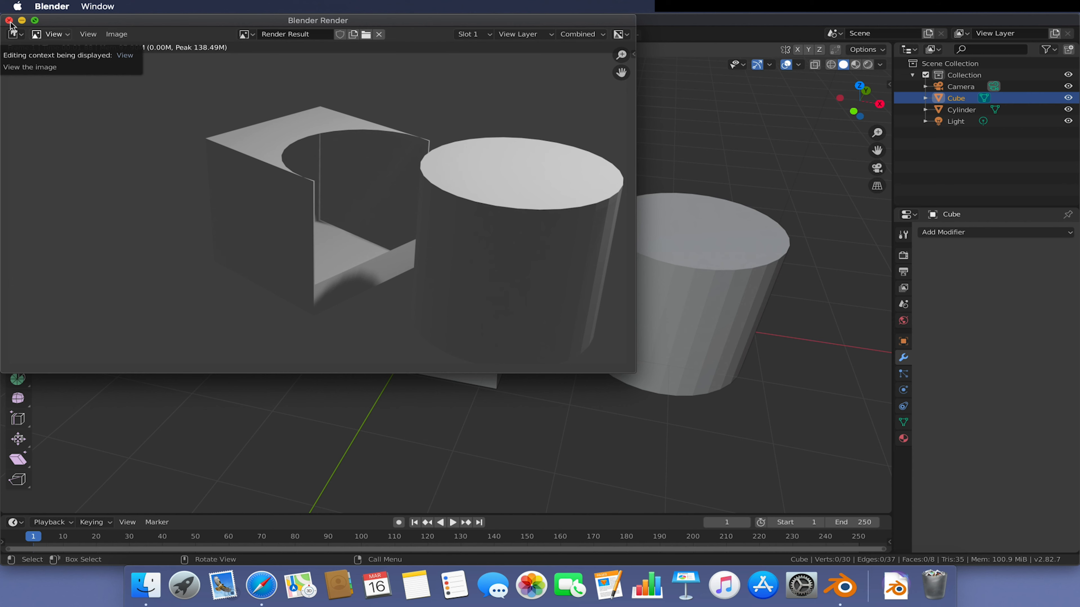
{"action": "left_click", "coordinate": [21, 34]}
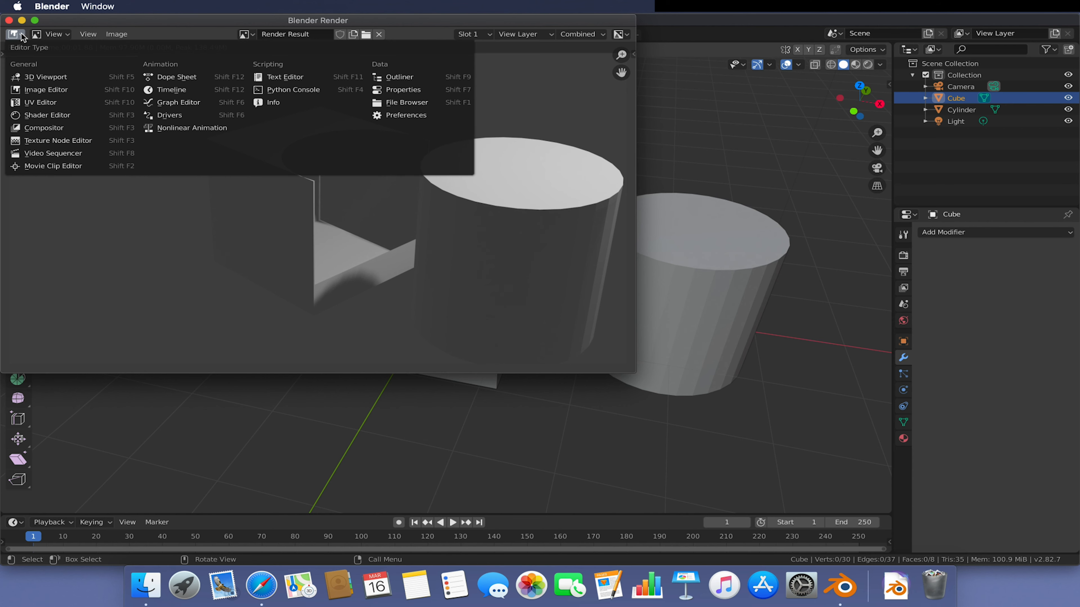
{"action": "left_click", "coordinate": [9, 20]}
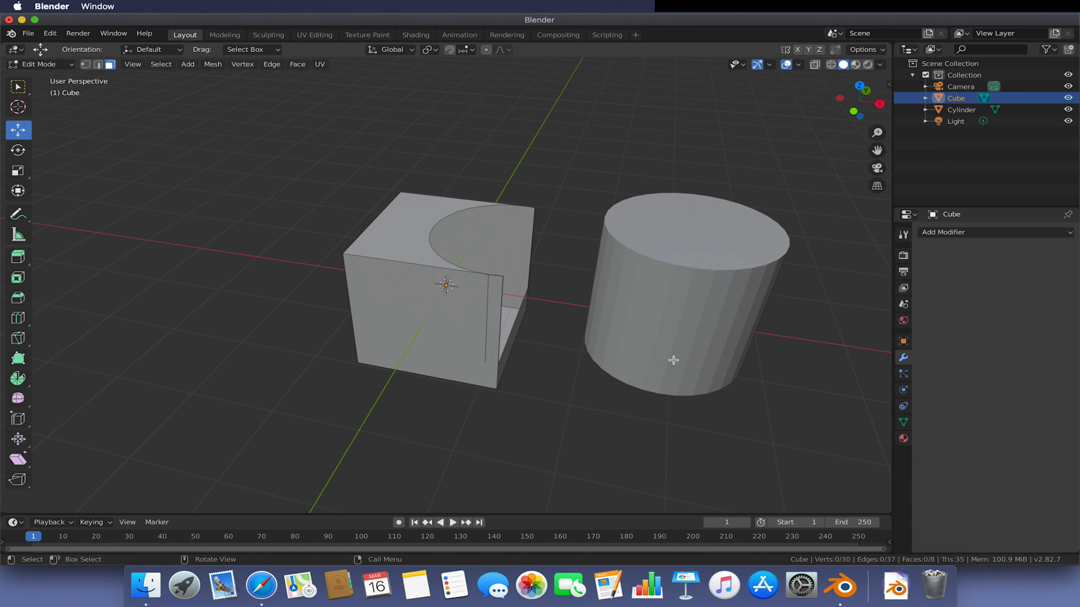
- Select the face inside the cut and move it outward along the X axis
{"action": "middle_click_drag", "start_coordinate": [616, 353], "coordinate": [574, 361]}
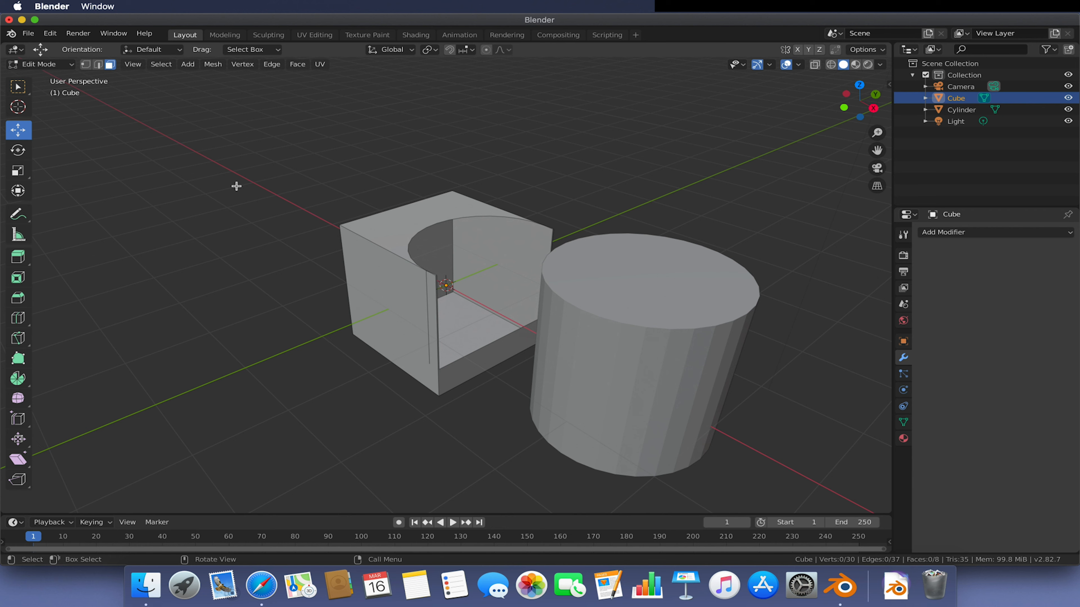
{"action": "left_click", "coordinate": [457, 280]}
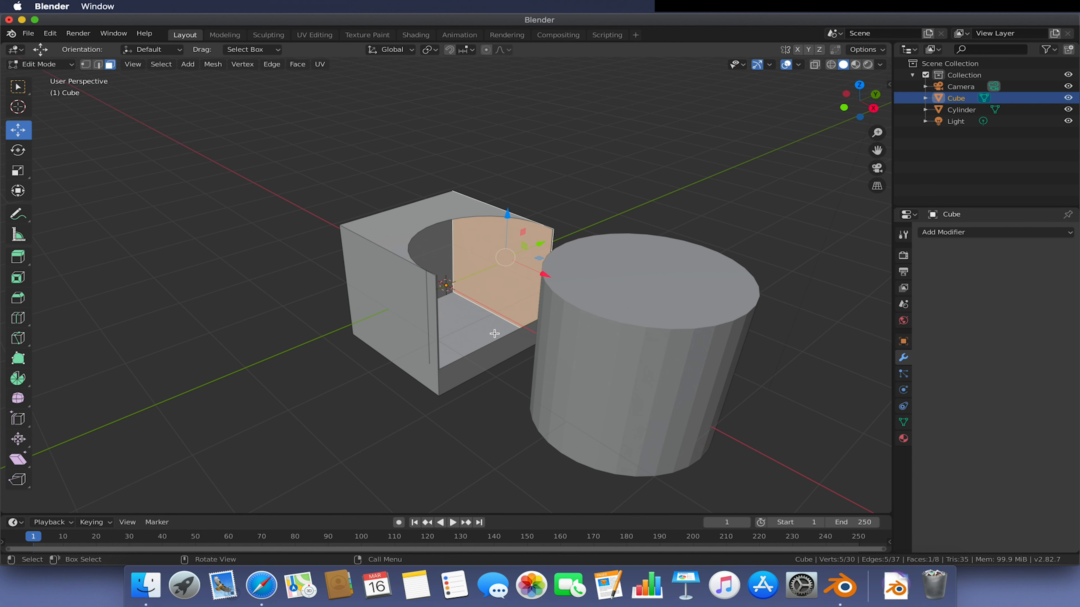
{"action": "left_click_drag", "start_coordinate": [538, 252], "coordinate": [597, 213]}
- Deselect everything and switch back to Object Mode
{"action": "left_click", "coordinate": [652, 183]}
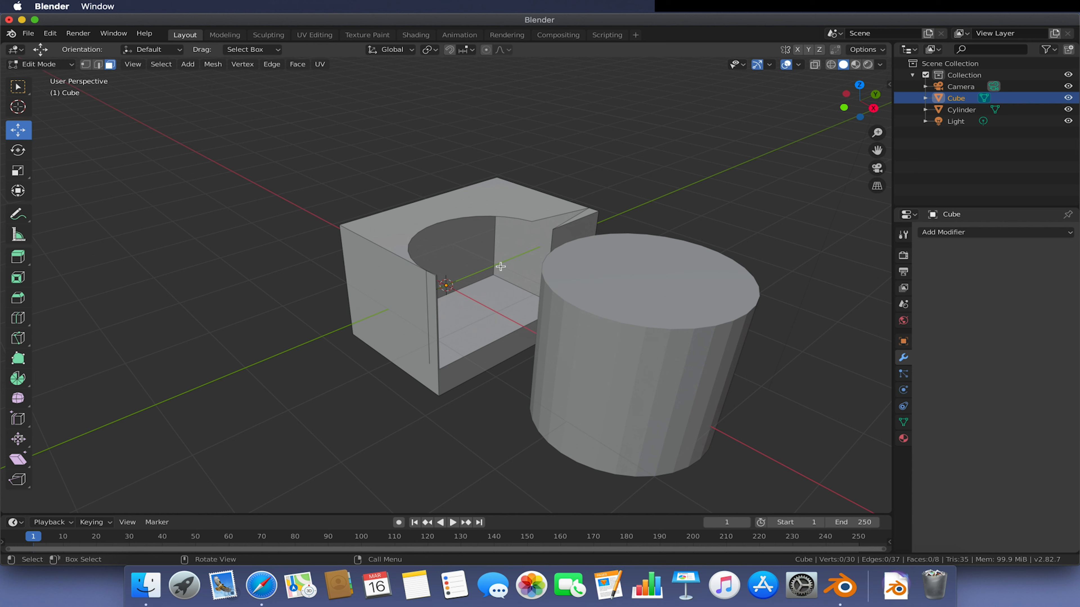
{"action": "left_click", "coordinate": [586, 281]}
{"action": "left_click", "coordinate": [445, 417]}
{"action": "left_click", "coordinate": [672, 340]}
{"action": "left_click", "coordinate": [41, 64]}
{"action": "left_click", "coordinate": [42, 75]}
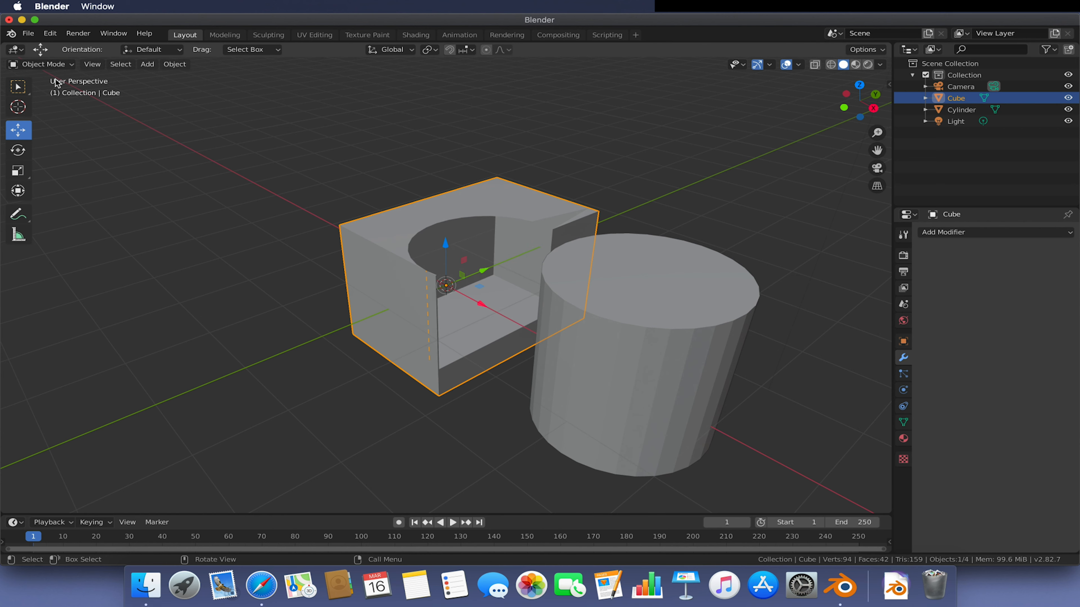
- Select the cylinder, enlarge the timeline and turn on auto keying
{"action": "left_click", "coordinate": [714, 360]}
{"action": "middle_click_drag", "start_coordinate": [714, 361], "coordinate": [817, 333]}
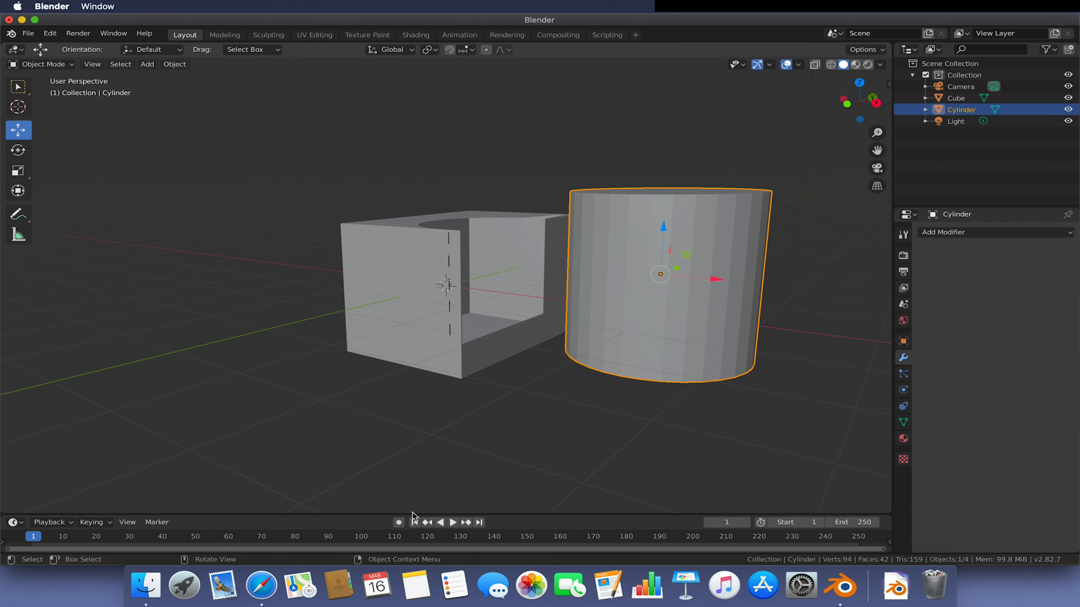
{"action": "left_click_drag", "start_coordinate": [357, 513], "coordinate": [348, 346]}
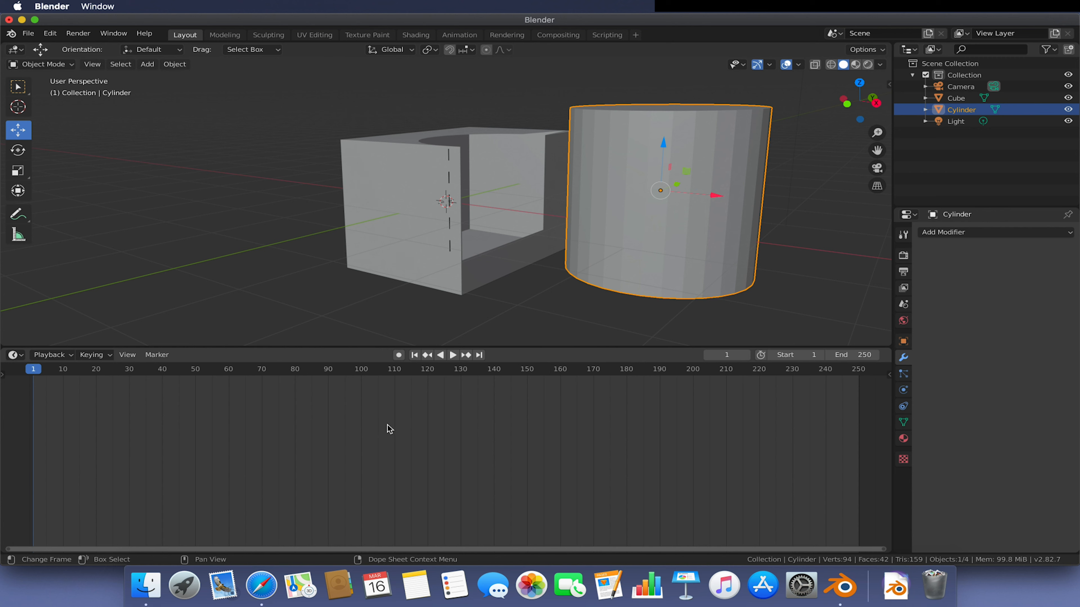
{"action": "left_click", "coordinate": [398, 355]}
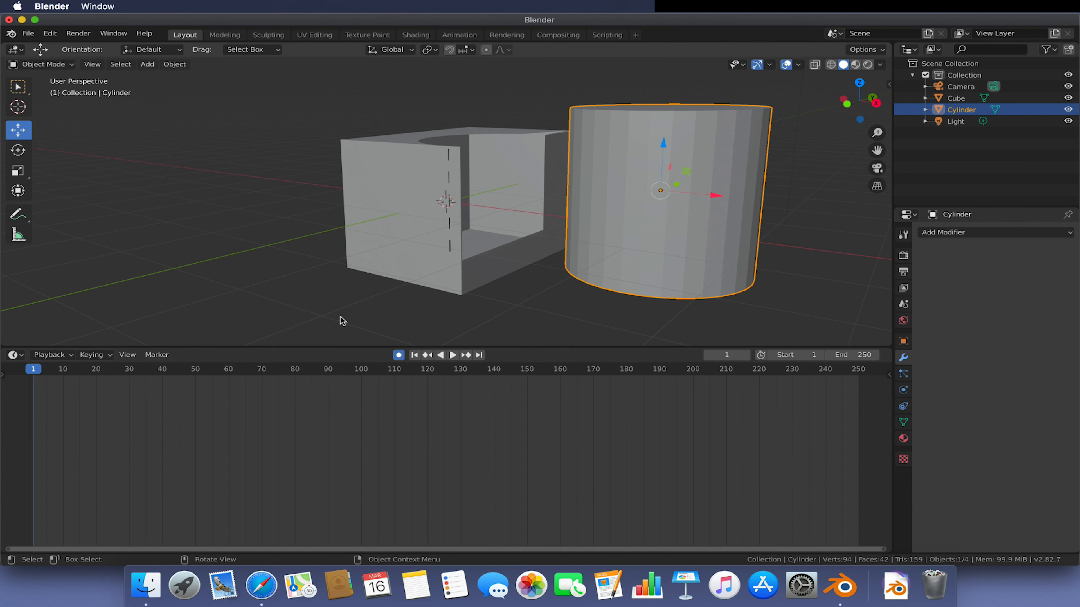
- Go to frame 60 and move the cylinder upward to record a keyframe
{"action": "left_click_drag", "start_coordinate": [40, 378], "coordinate": [229, 376]}
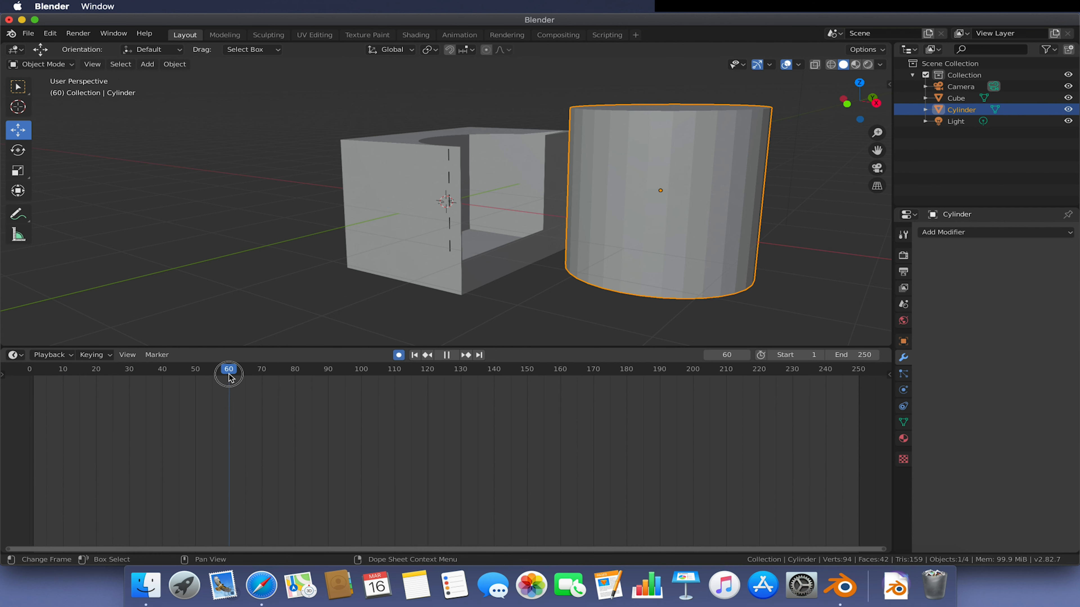
{"action": "left_click_drag", "start_coordinate": [663, 145], "coordinate": [666, 297]}
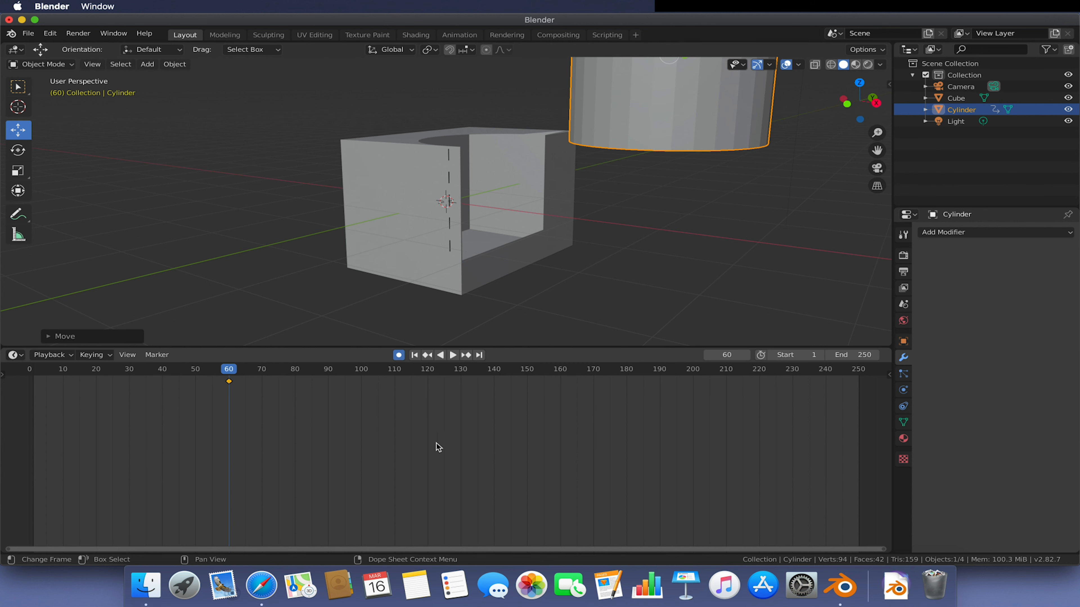
- Go to frame 120 and rotate the cylinder to record a second keyframe
{"action": "left_click", "coordinate": [428, 377]}
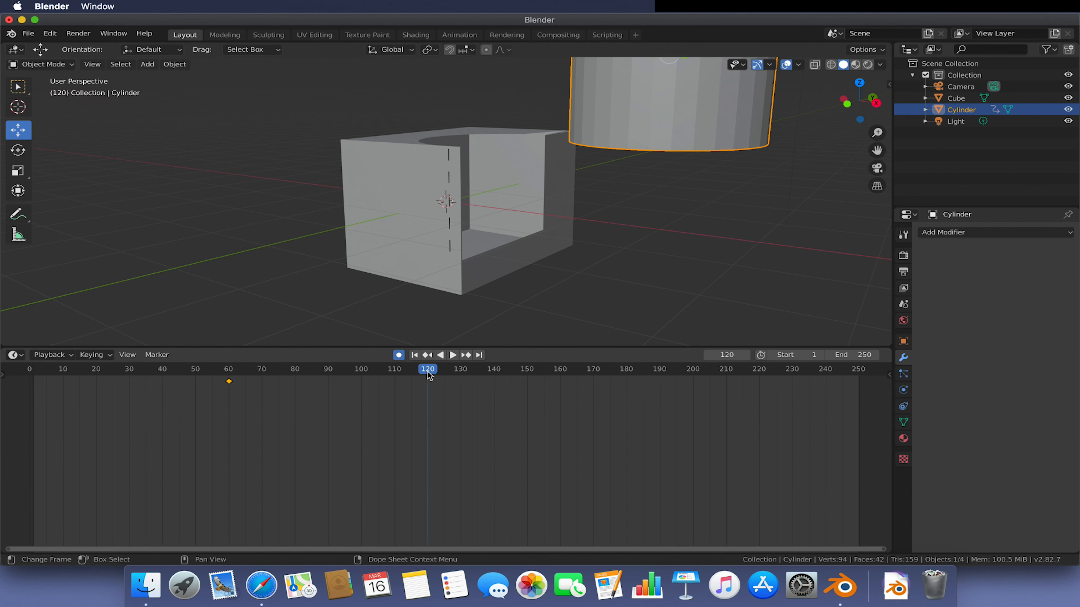
{"action": "scroll", "coordinate": [676, 230], "scroll_direction": "up", "scroll_amount": 2}
{"action": "scroll", "coordinate": [683, 222], "scroll_direction": "down", "scroll_amount": 2}
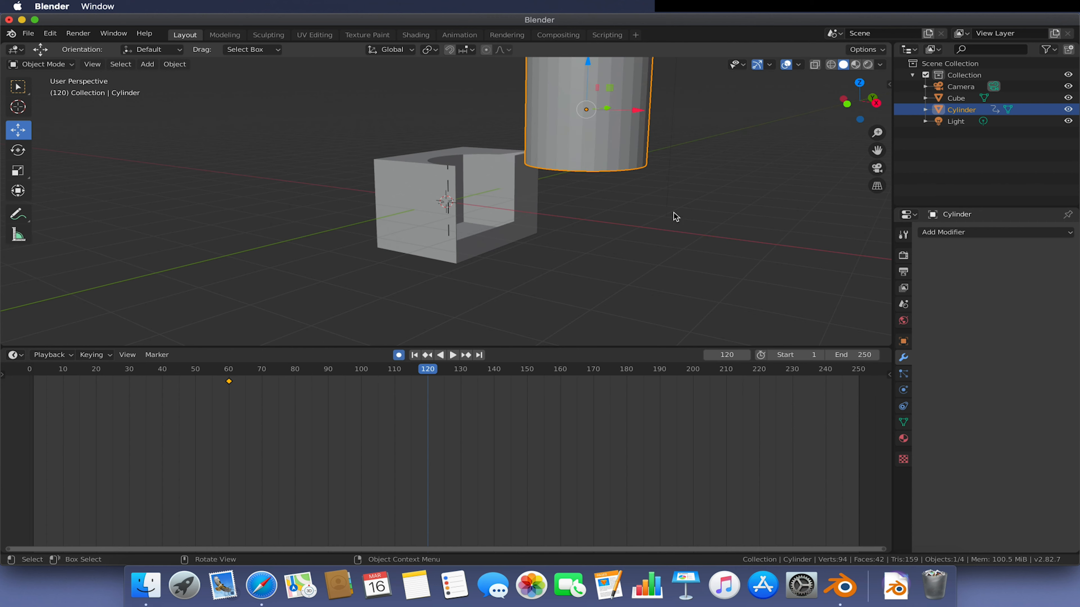
{"action": "key", "text": "r"}
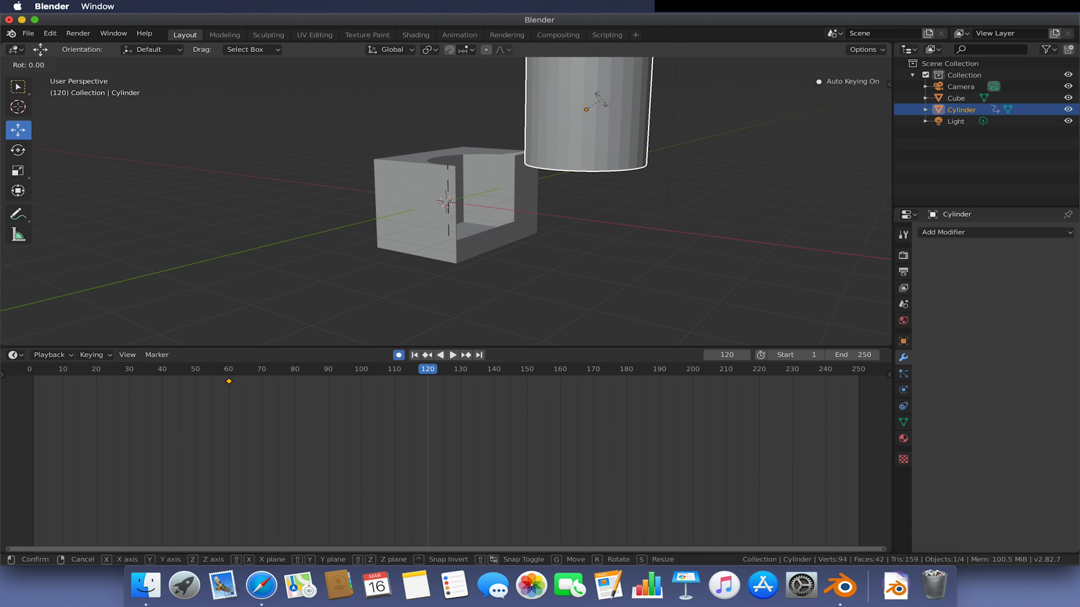
{"action": "left_click", "coordinate": [588, 83]}
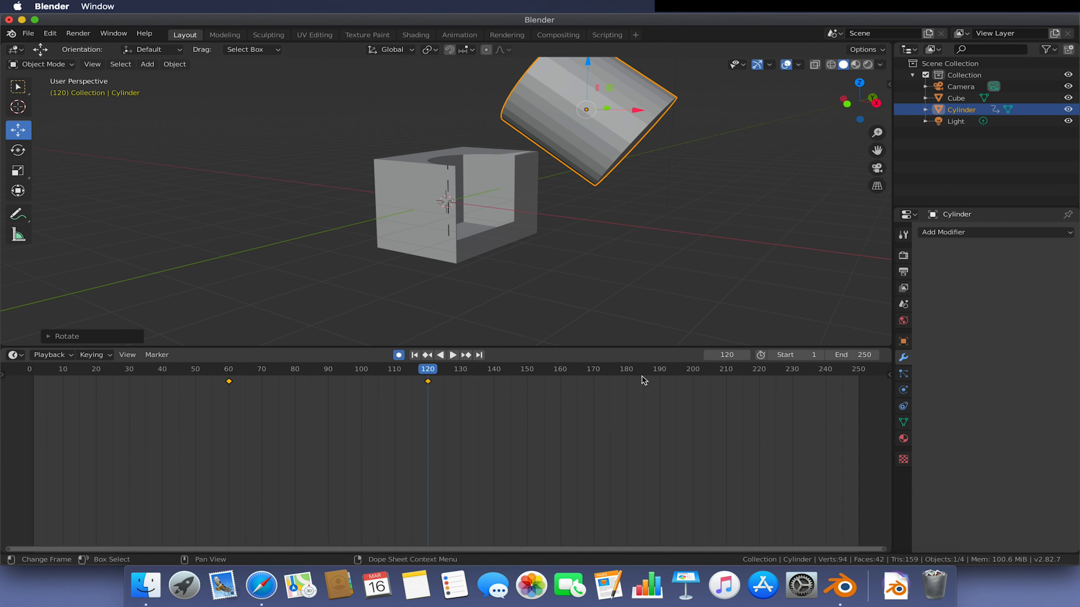
- Go to frame 190 and paste a copy of the frame 60 keyframe there
{"action": "left_click", "coordinate": [660, 379]}
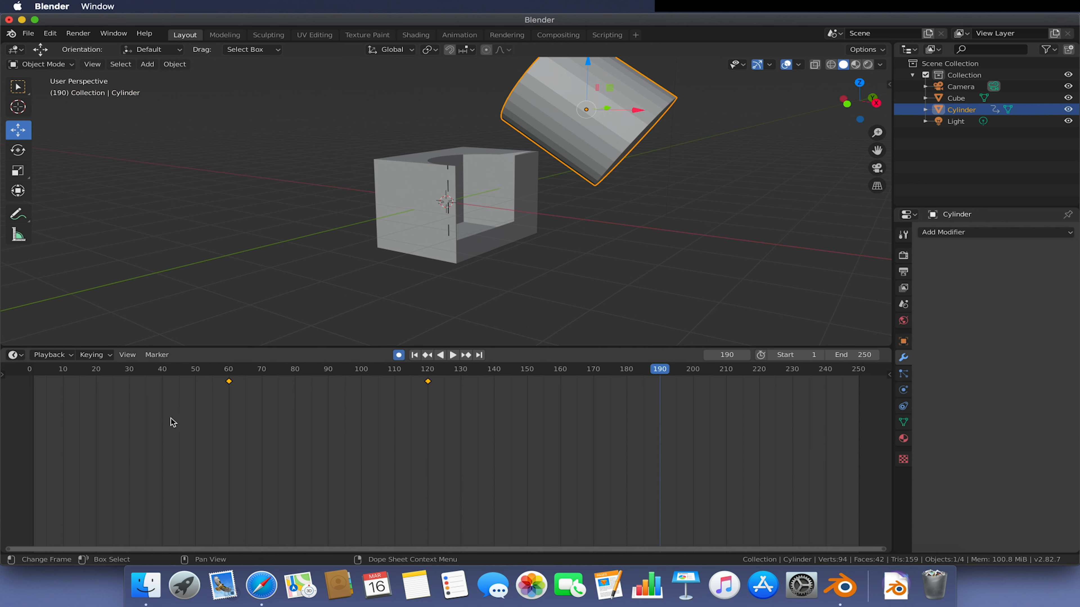
{"action": "right_click", "coordinate": [181, 421]}
{"action": "left_click", "coordinate": [583, 193]}
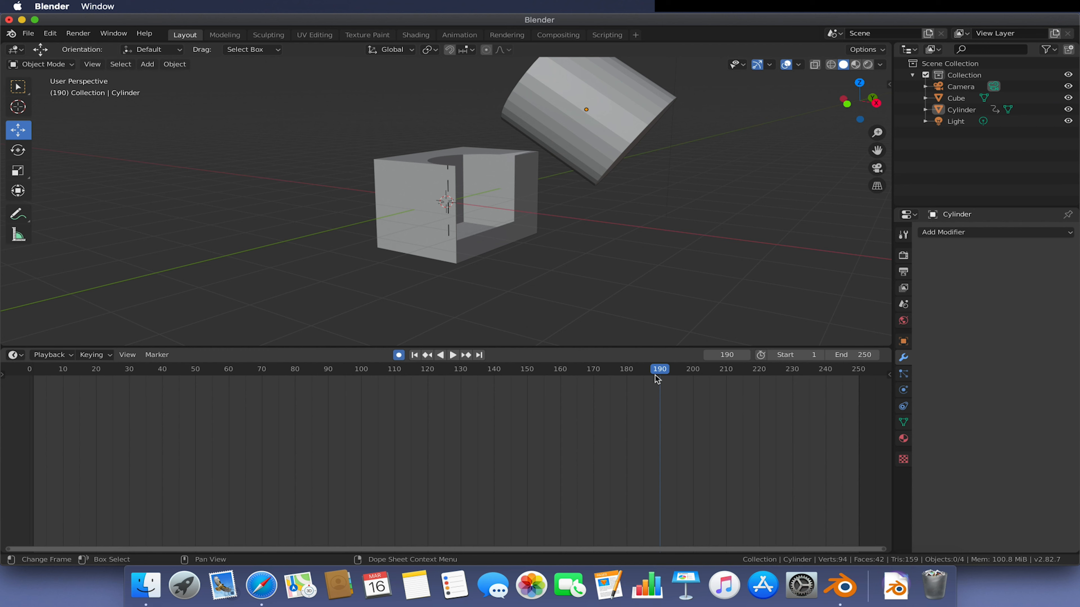
{"action": "left_click", "coordinate": [614, 90]}
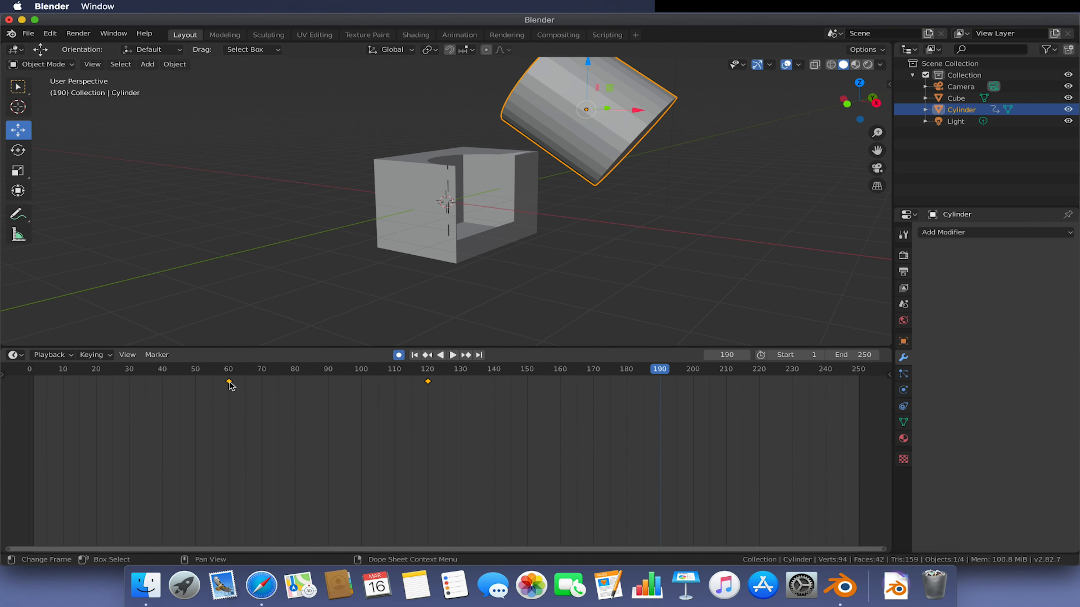
{"action": "key", "text": "ctrl"}
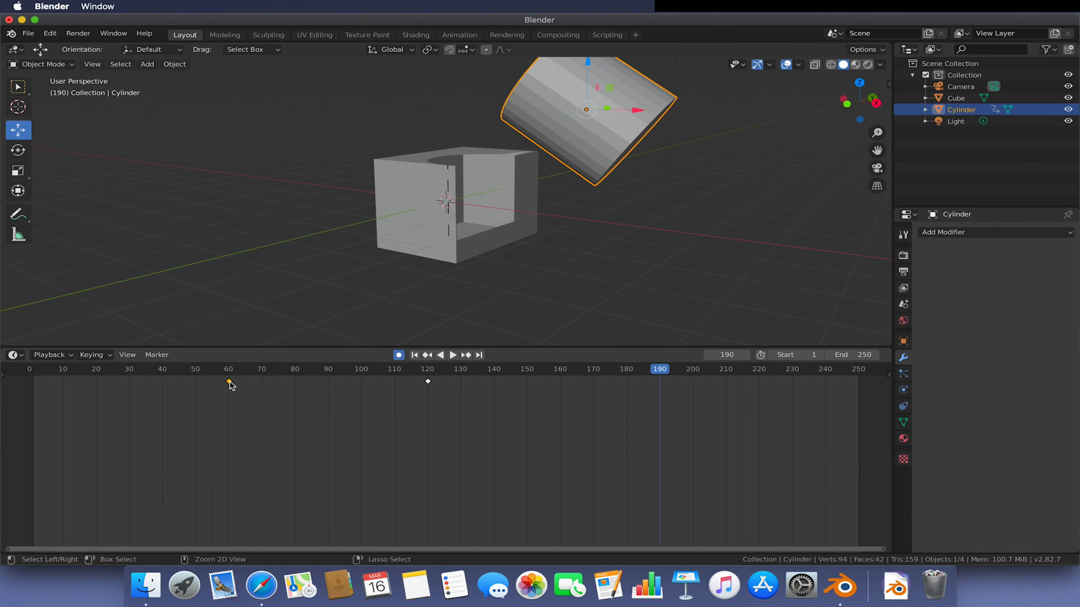
{"action": "key", "text": "ctrl+v"}
- Rewind the timeline to the start and play the animation
{"action": "left_click_drag", "start_coordinate": [655, 367], "coordinate": [30, 370]}
{"action": "left_click", "coordinate": [452, 355]}
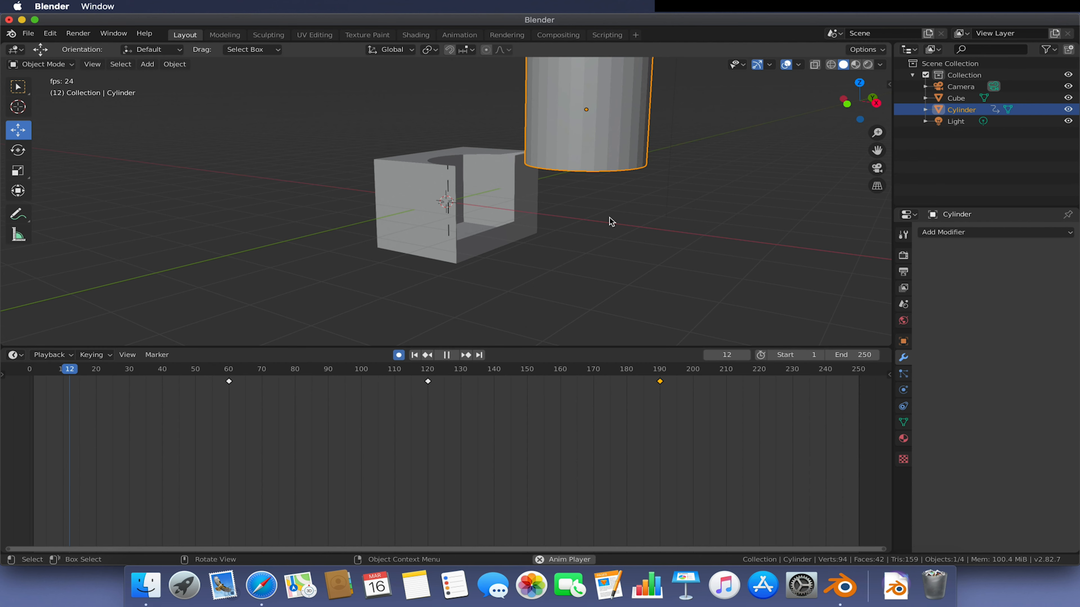